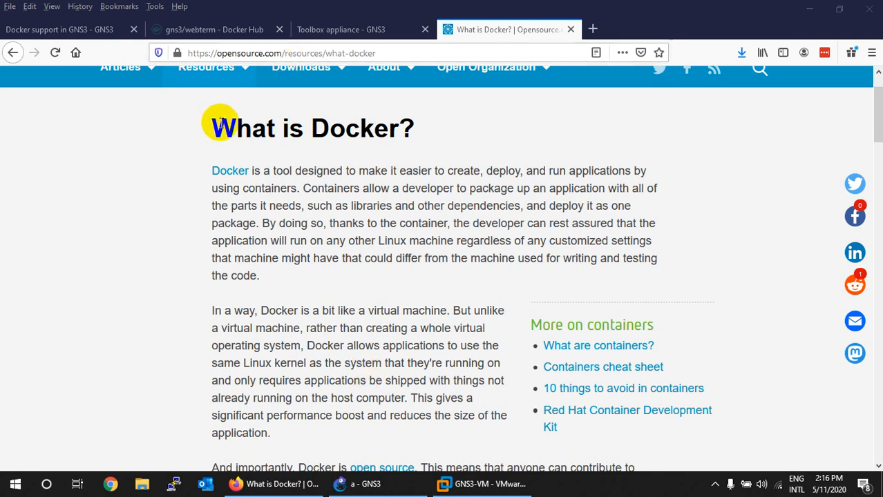
- Review the networking tools listed in the gns3/webterm image description on Docker Hub
{"action": "left_click", "coordinate": [206, 31]}
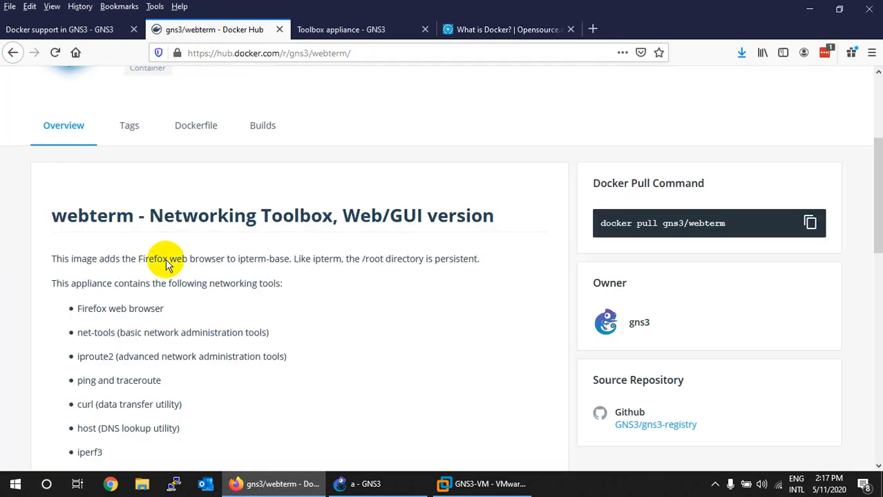
{"action": "scroll", "coordinate": [166, 266], "scroll_direction": "down", "scroll_amount": 2}
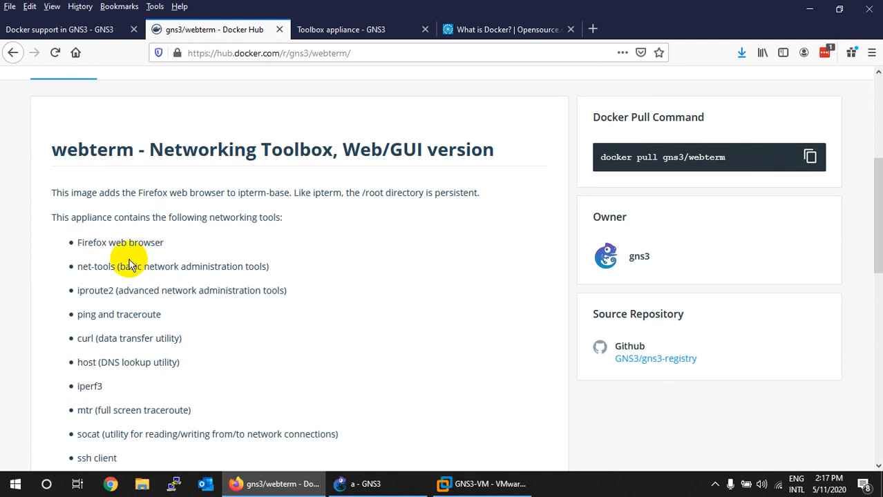
{"action": "left_click_drag", "start_coordinate": [163, 246], "coordinate": [74, 242]}
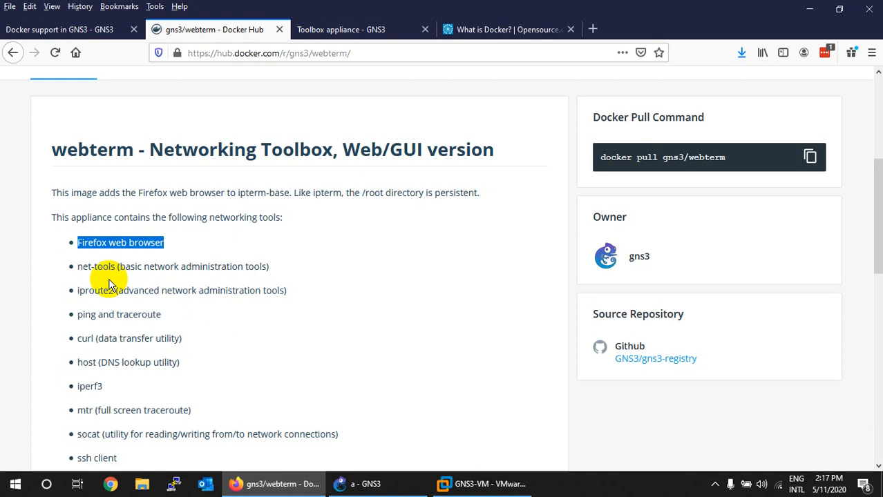
{"action": "scroll", "coordinate": [109, 284], "scroll_direction": "down", "scroll_amount": 2}
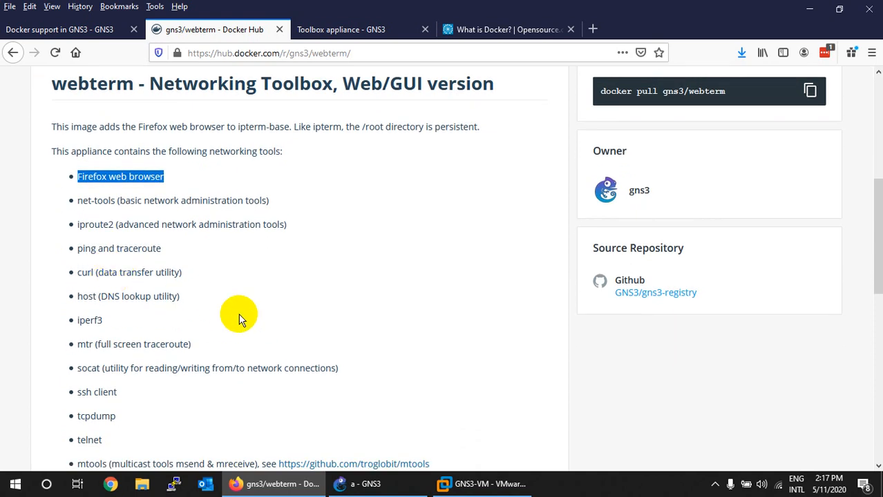
{"action": "scroll", "coordinate": [238, 319], "scroll_direction": "down", "scroll_amount": 2}
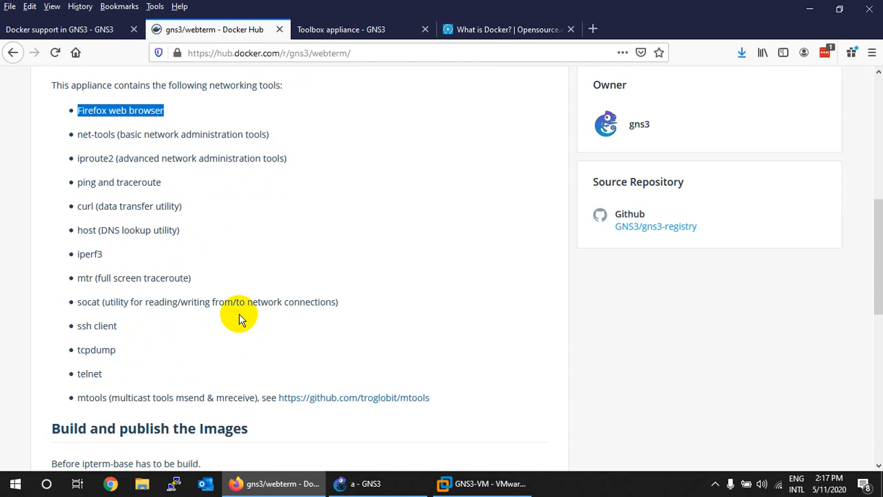
{"action": "scroll", "coordinate": [238, 319], "scroll_direction": "down", "scroll_amount": 2}
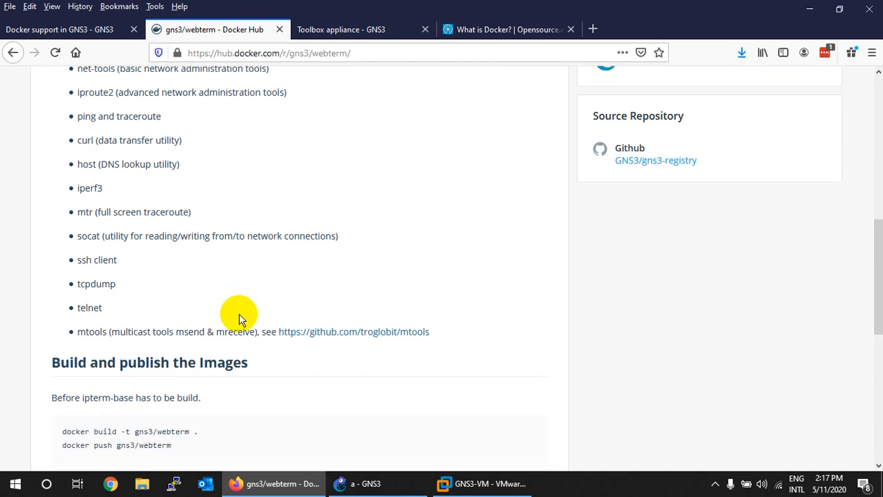
{"action": "scroll", "coordinate": [239, 319], "scroll_direction": "up", "scroll_amount": 6}
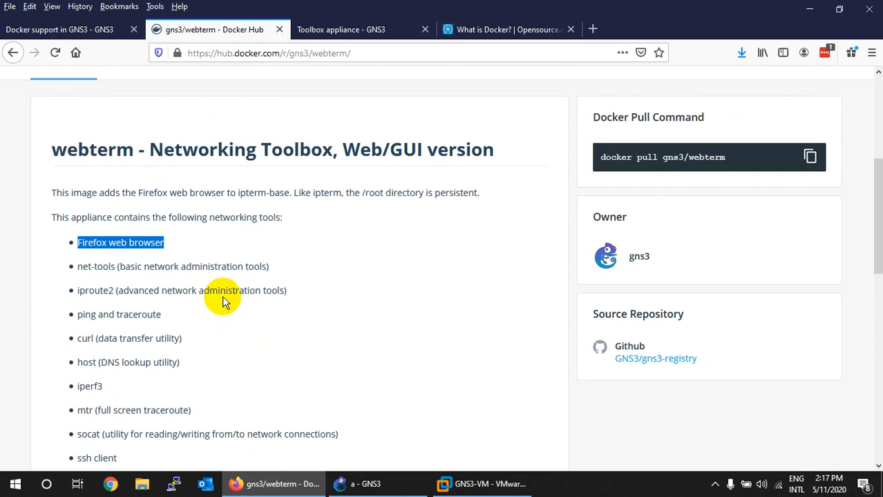
{"action": "left_click", "coordinate": [101, 155]}
{"action": "double_click", "coordinate": [102, 155]}
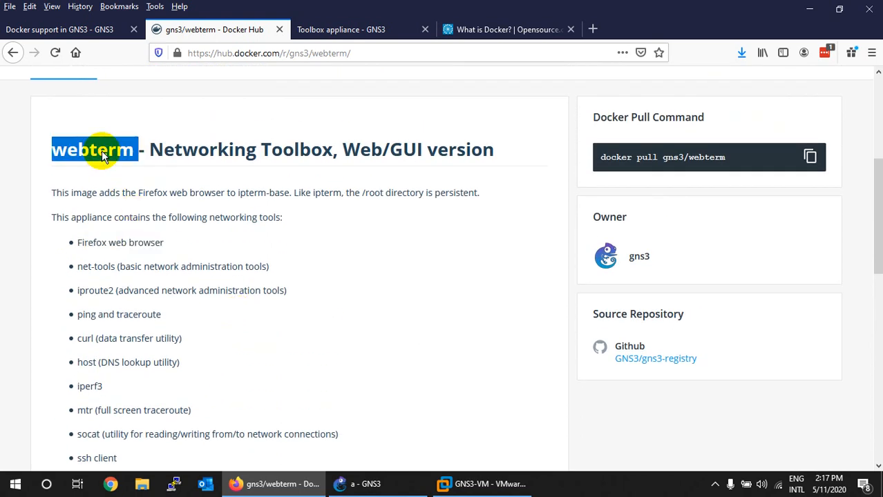
- Review the www, ftp and tftp services listed on the GNS3 Toolbox appliance documentation page
{"action": "left_click", "coordinate": [317, 33]}
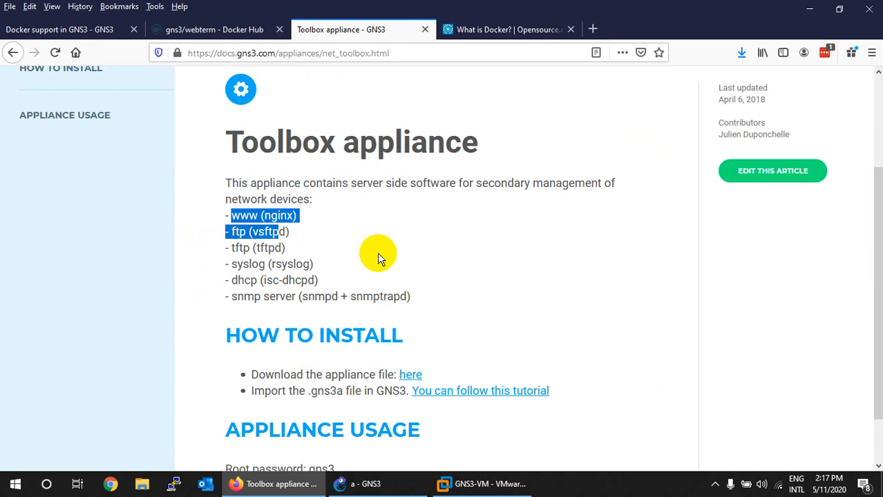
{"action": "left_click", "coordinate": [257, 227]}
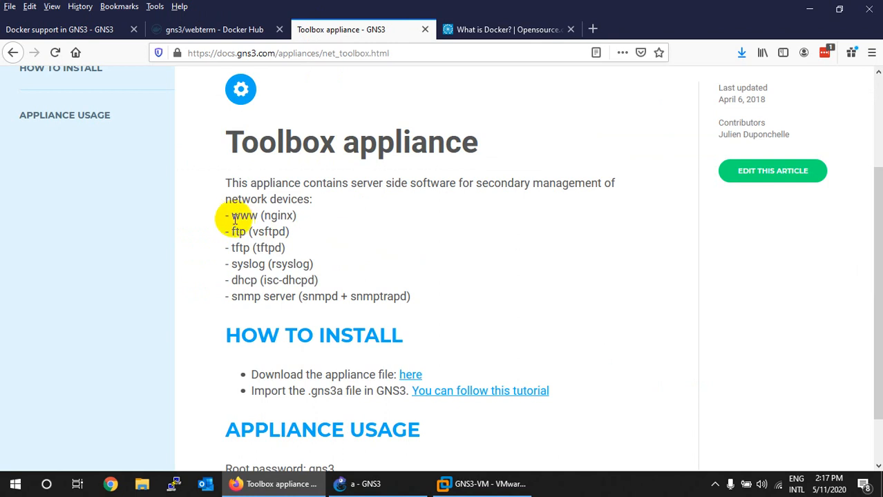
{"action": "left_click_drag", "start_coordinate": [231, 215], "coordinate": [298, 250]}
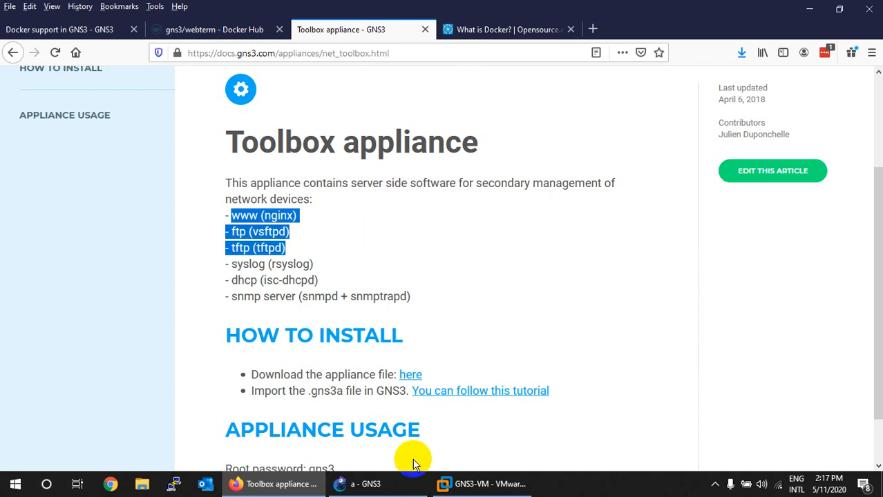
- Switch to GNS3 and start a new template from the GNS3 server, expanding the Guests appliance category
{"action": "left_click", "coordinate": [373, 484]}
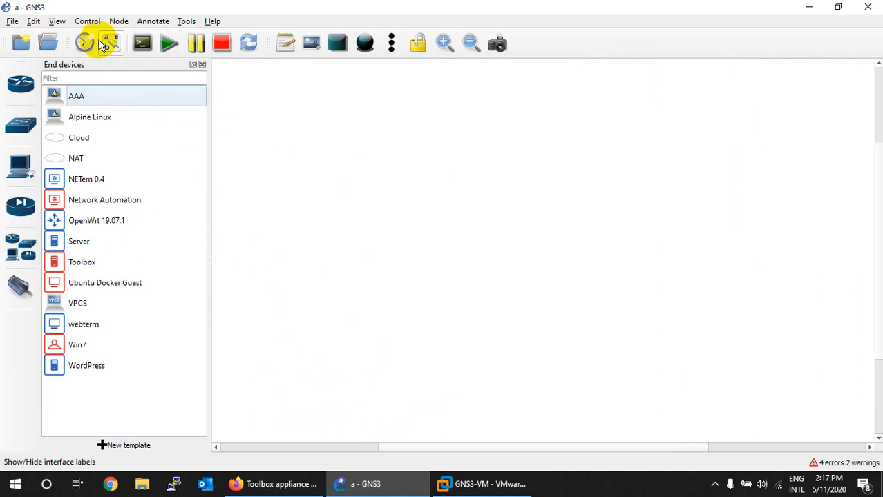
{"action": "left_click", "coordinate": [25, 170]}
{"action": "left_click", "coordinate": [26, 169]}
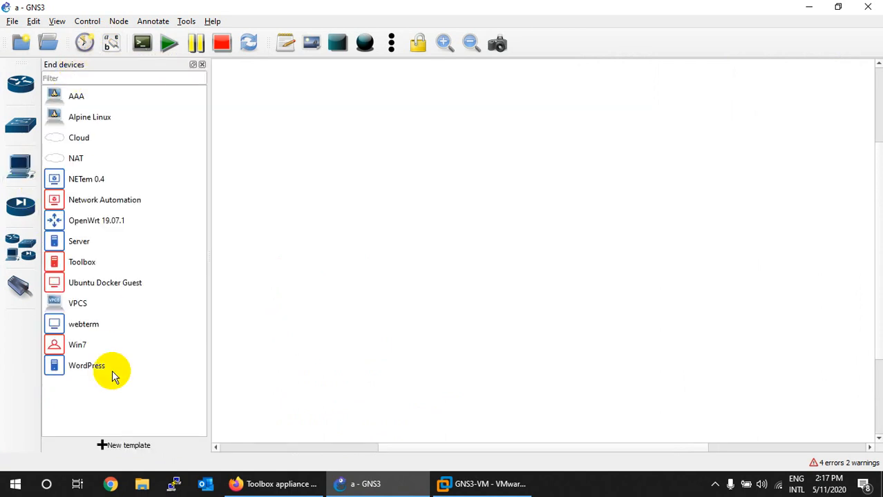
{"action": "left_click", "coordinate": [128, 449]}
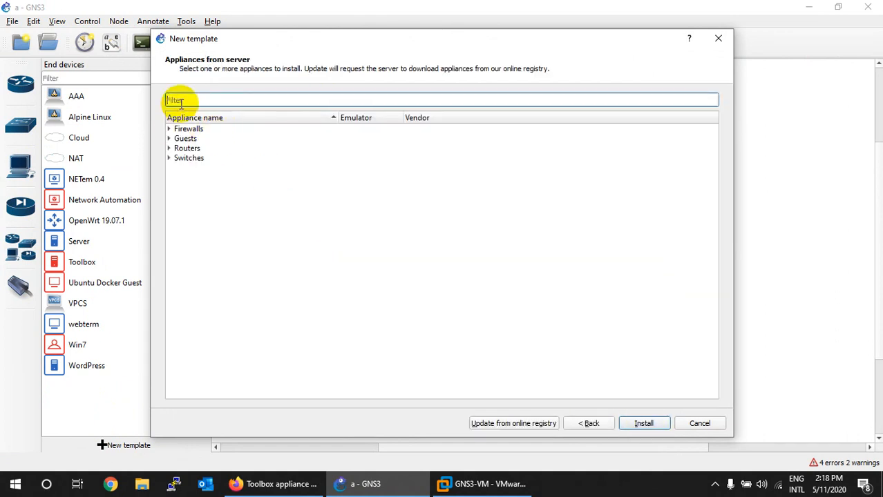
{"action": "left_click", "coordinate": [169, 140]}
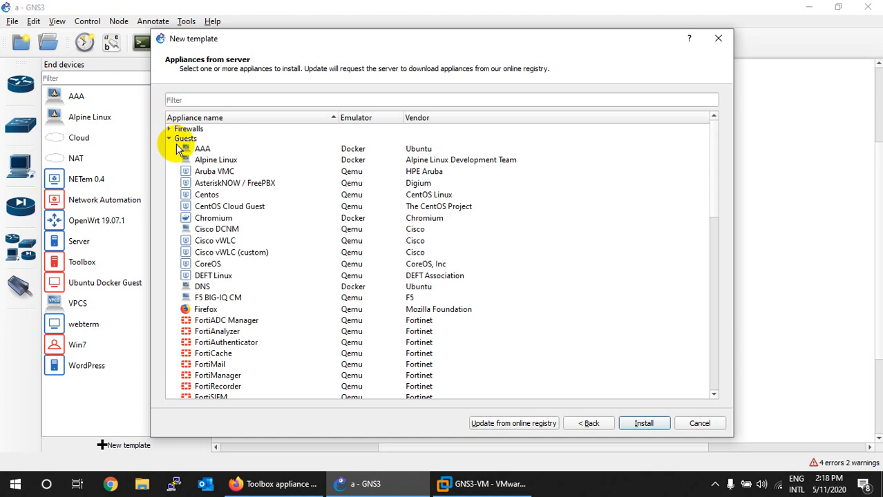
- Choose the webterm Docker appliance among the guests and proceed through its installation to the usage instructions
{"action": "scroll", "coordinate": [245, 302], "scroll_direction": "down", "scroll_amount": 2}
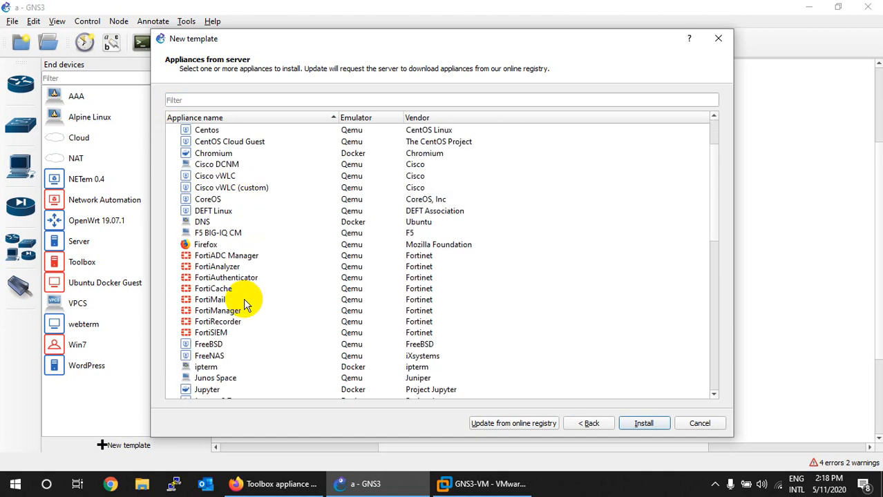
{"action": "scroll", "coordinate": [221, 329], "scroll_direction": "down", "scroll_amount": 2}
{"action": "scroll", "coordinate": [235, 339], "scroll_direction": "down", "scroll_amount": 10}
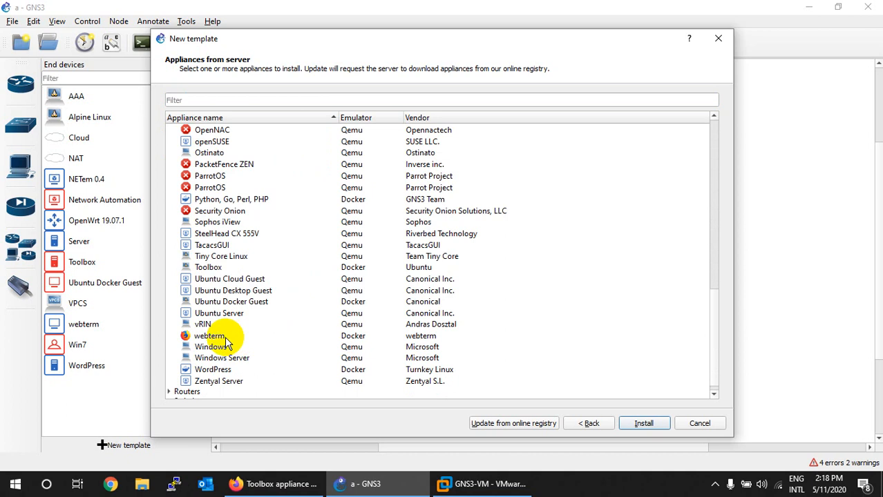
{"action": "left_click", "coordinate": [209, 336]}
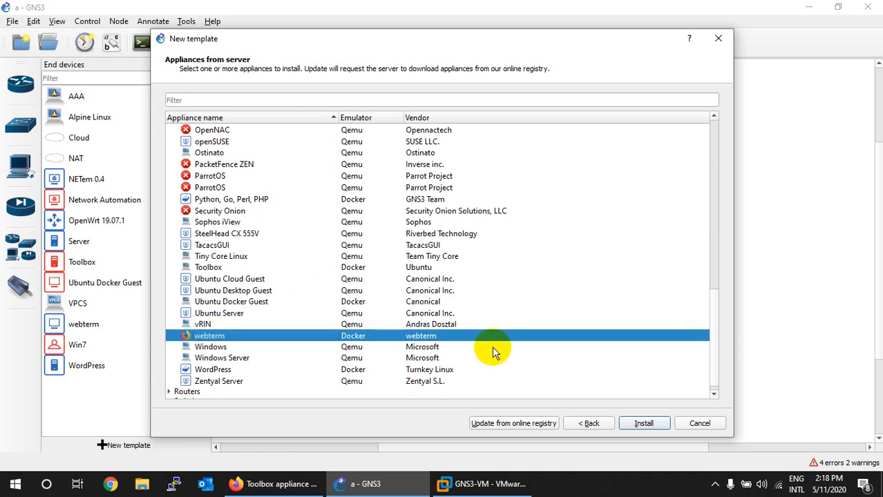
{"action": "left_click", "coordinate": [635, 423]}
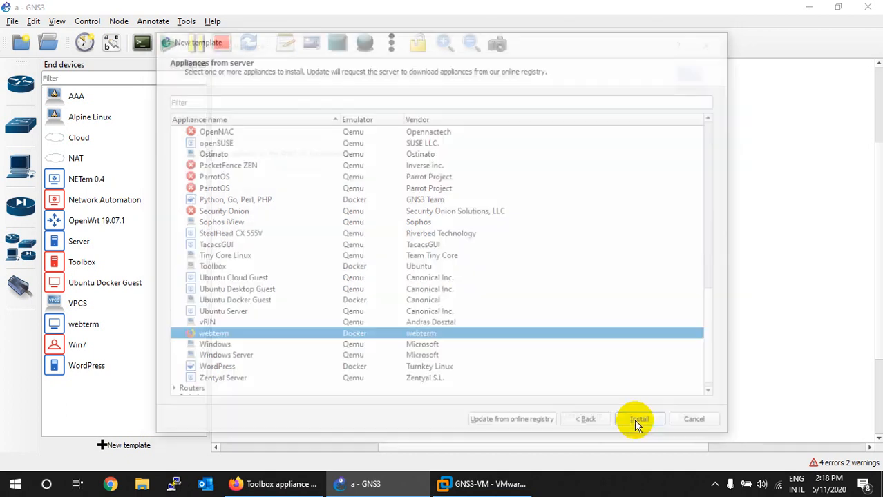
{"action": "left_click", "coordinate": [636, 420]}
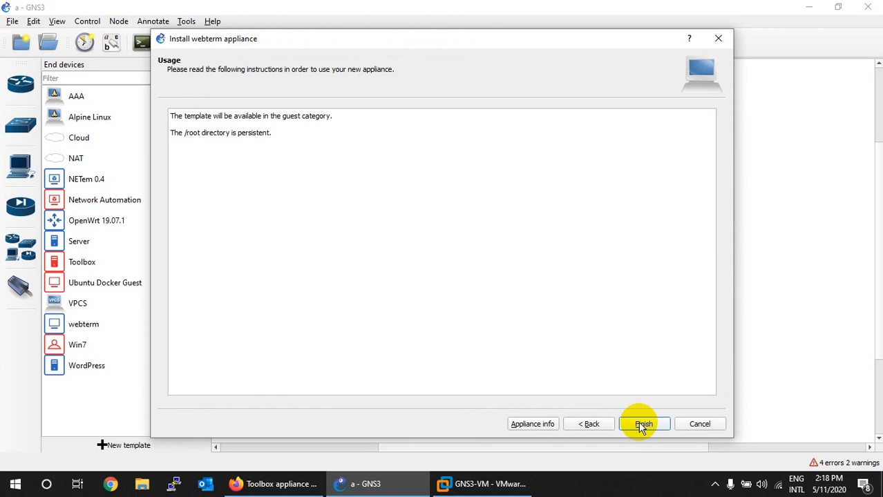
- Finish the webterm installation, naming the new template webterm-New
{"action": "left_click", "coordinate": [637, 426]}
{"action": "left_click", "coordinate": [529, 261]}
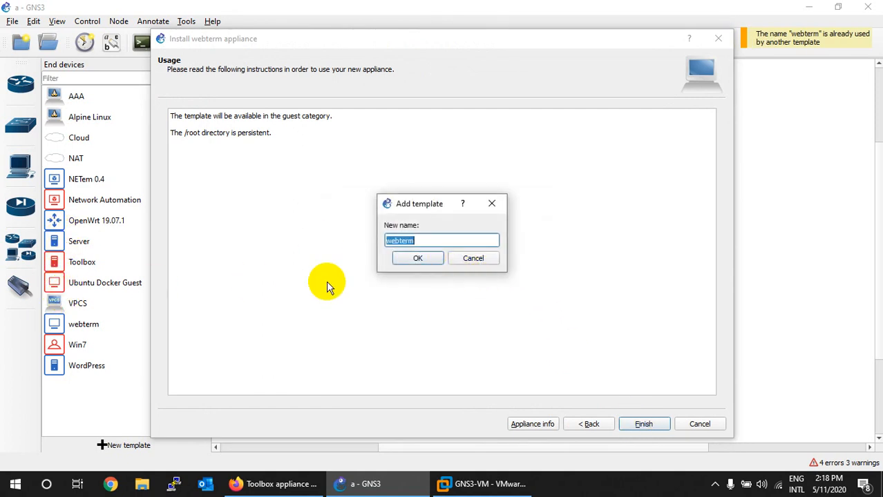
{"action": "left_click", "coordinate": [423, 241]}
{"action": "type", "text": "-"}
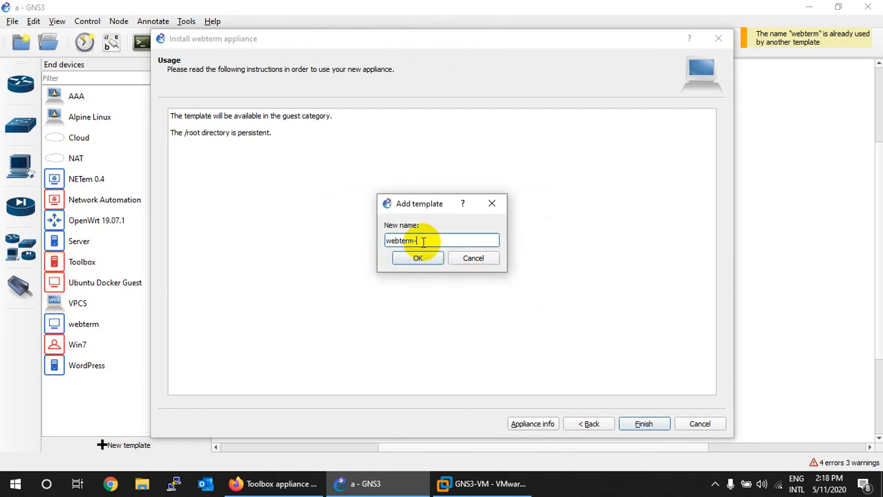
{"action": "type", "text": "New"}
{"action": "left_click", "coordinate": [418, 258]}
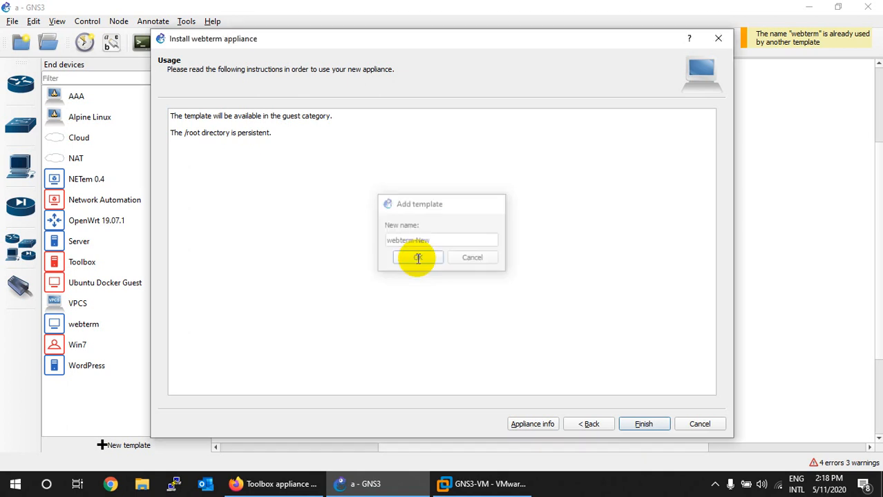
{"action": "left_click", "coordinate": [568, 258]}
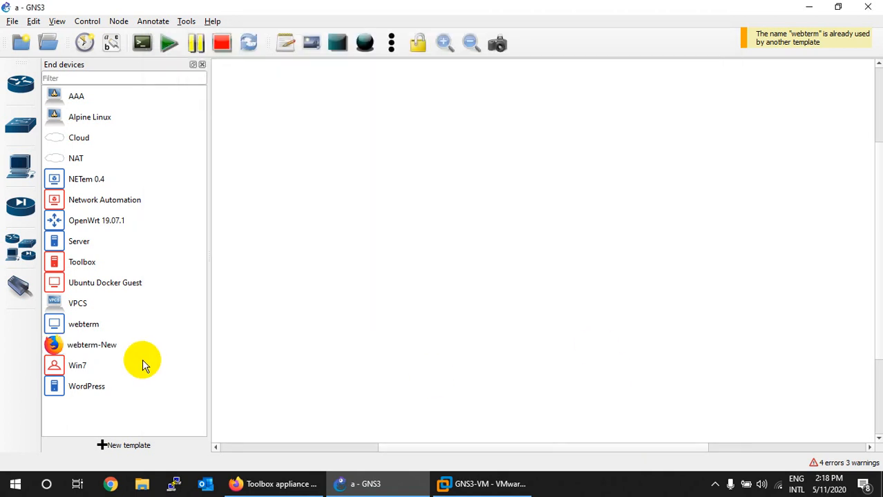
- Add a webterm-New node to the empty project workspace
{"action": "left_click", "coordinate": [85, 350]}
{"action": "left_click_drag", "start_coordinate": [86, 350], "coordinate": [380, 262]}
{"action": "left_click_drag", "start_coordinate": [407, 302], "coordinate": [406, 273]}
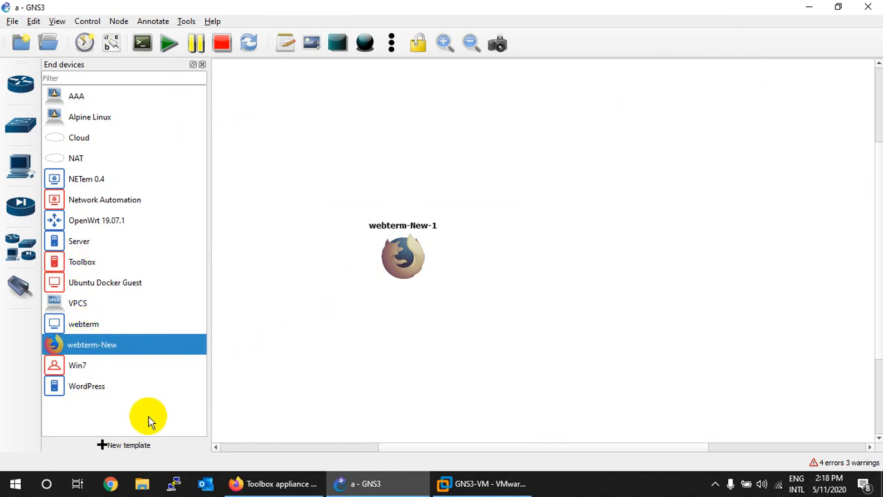
- Start another template from the GNS3 server, filter the appliances by "too" and choose the Toolbox Docker appliance for installation
{"action": "left_click", "coordinate": [131, 445]}
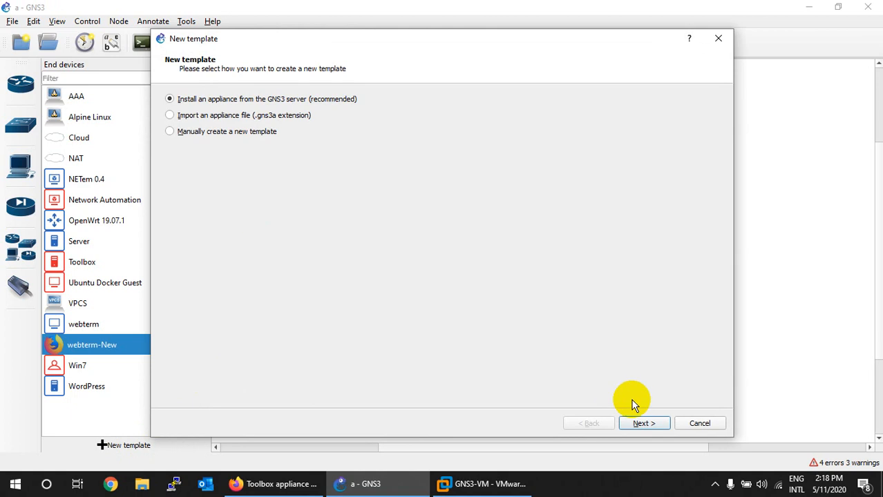
{"action": "left_click", "coordinate": [638, 421]}
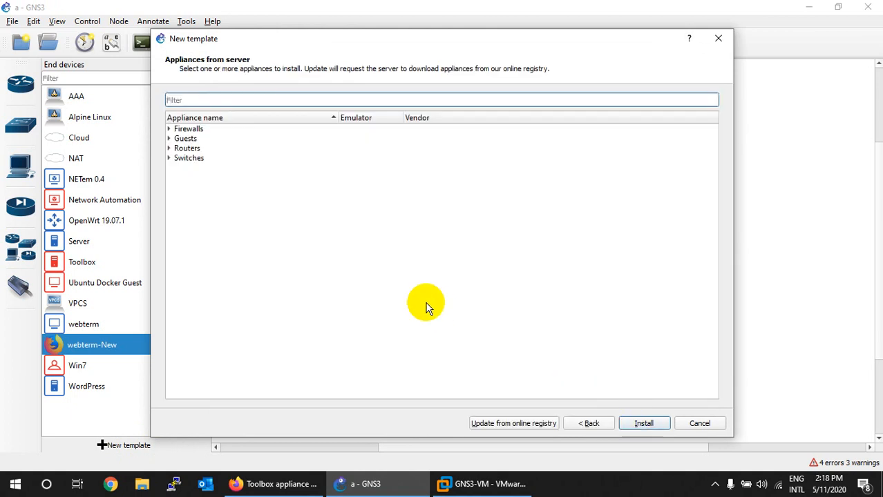
{"action": "type", "text": "too"}
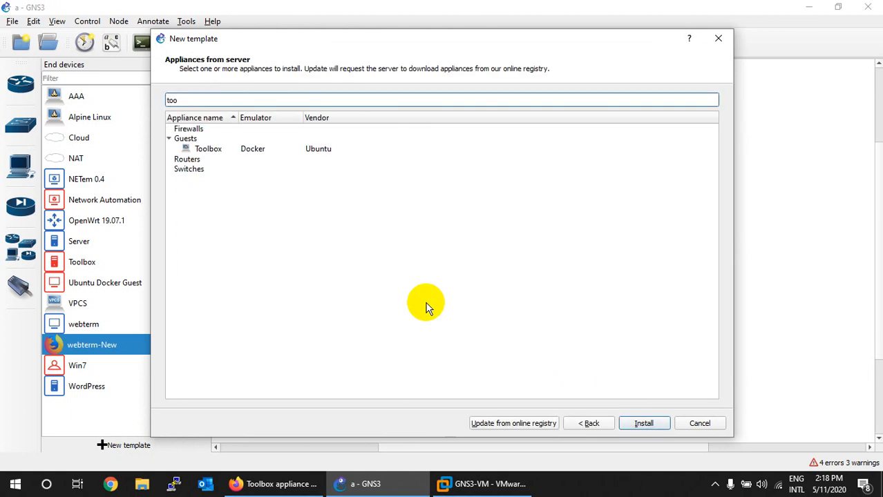
{"action": "left_click", "coordinate": [211, 152]}
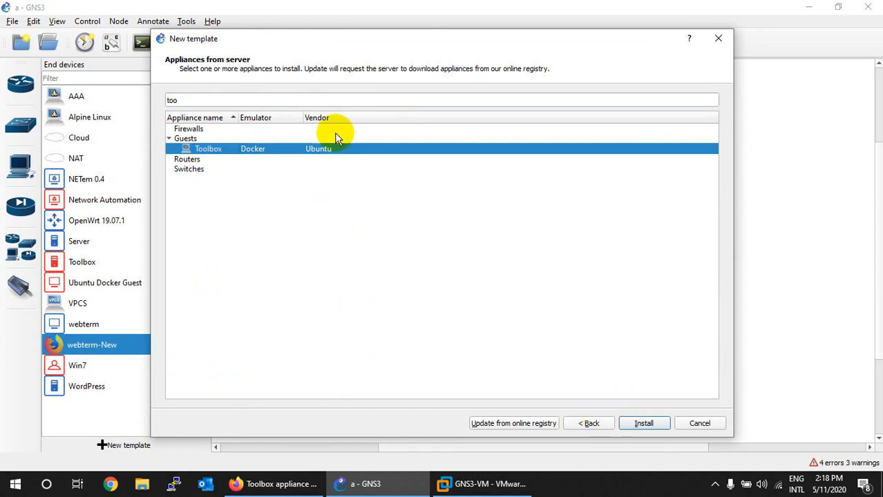
{"action": "left_click", "coordinate": [643, 423]}
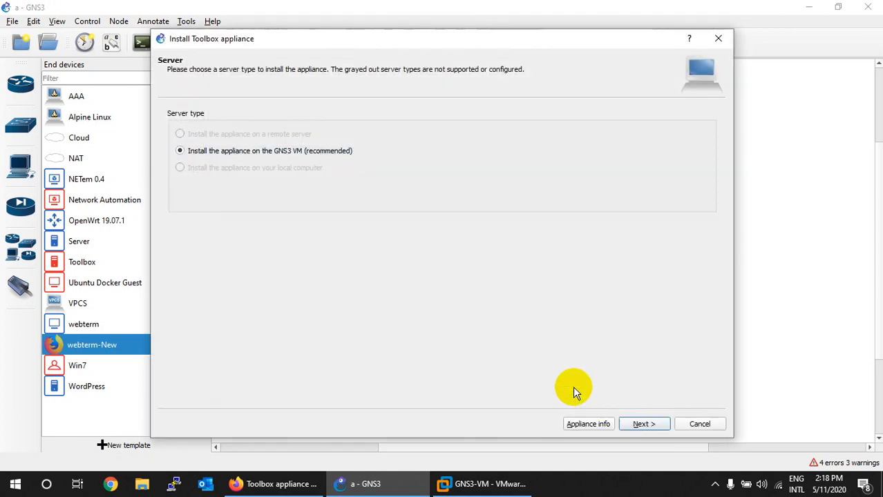
- Install the Toolbox appliance on the GNS3 VM, naming the new template Toolbox-New
{"action": "left_click", "coordinate": [638, 424]}
{"action": "left_click", "coordinate": [639, 421]}
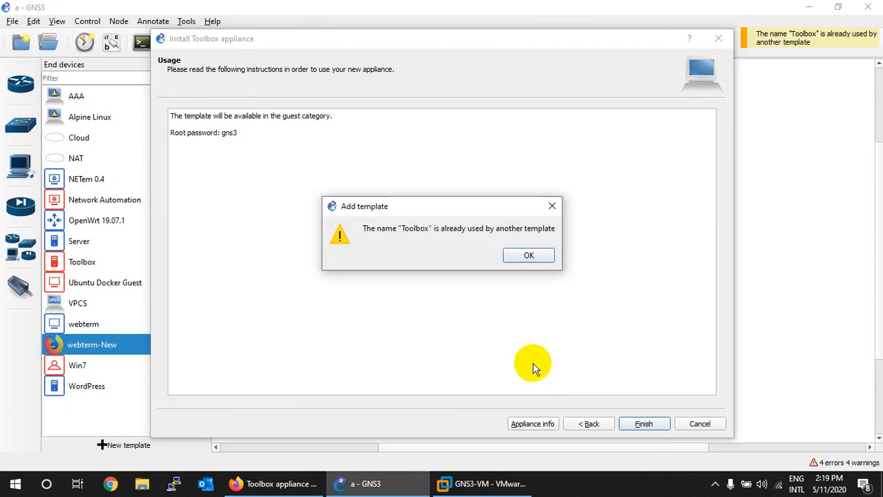
{"action": "left_click", "coordinate": [520, 255]}
{"action": "left_click", "coordinate": [445, 240]}
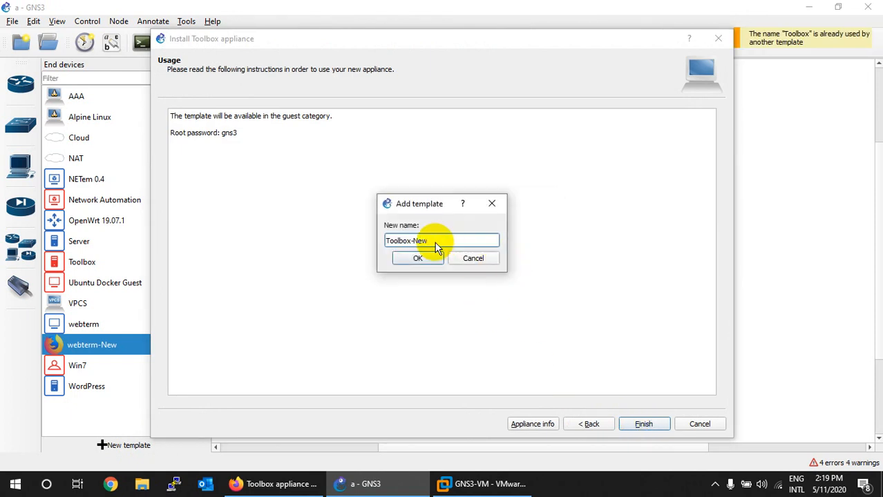
{"action": "left_click", "coordinate": [413, 257]}
{"action": "left_click", "coordinate": [556, 259]}
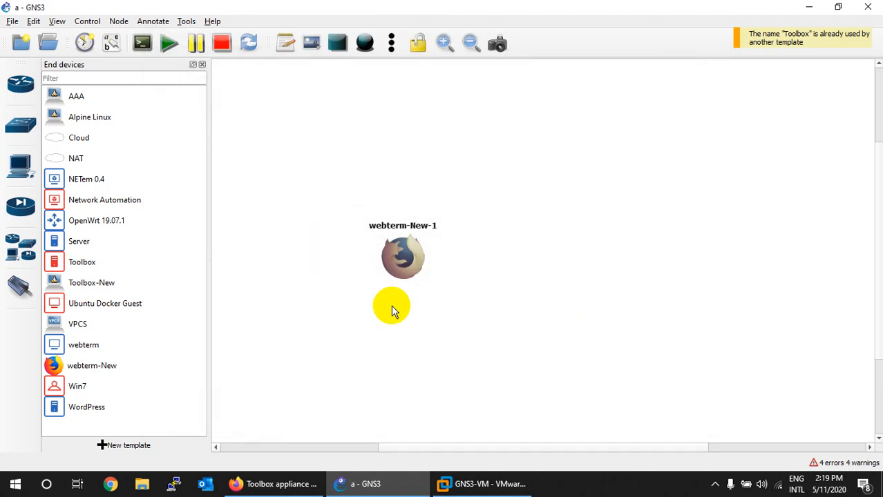
- Add a Toolbox-New node to the right of the webterm node and move the webterm node slightly further left
{"action": "left_click_drag", "start_coordinate": [76, 286], "coordinate": [608, 255]}
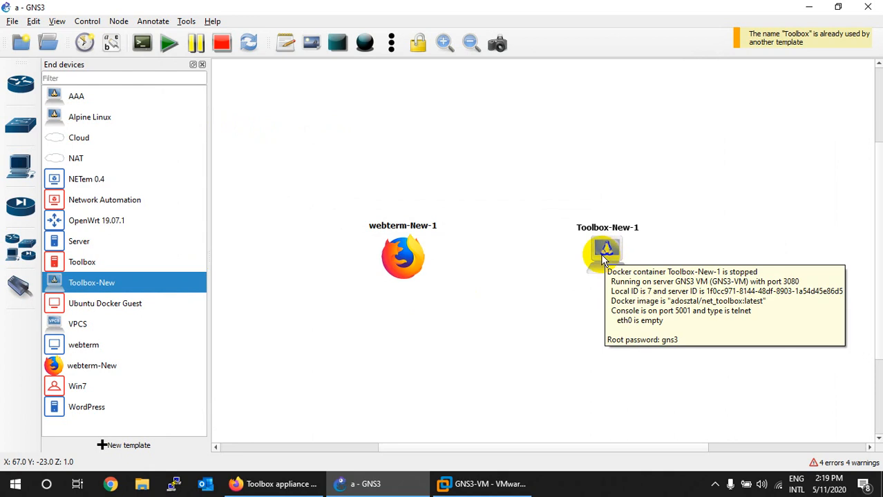
{"action": "left_click_drag", "start_coordinate": [396, 273], "coordinate": [357, 277]}
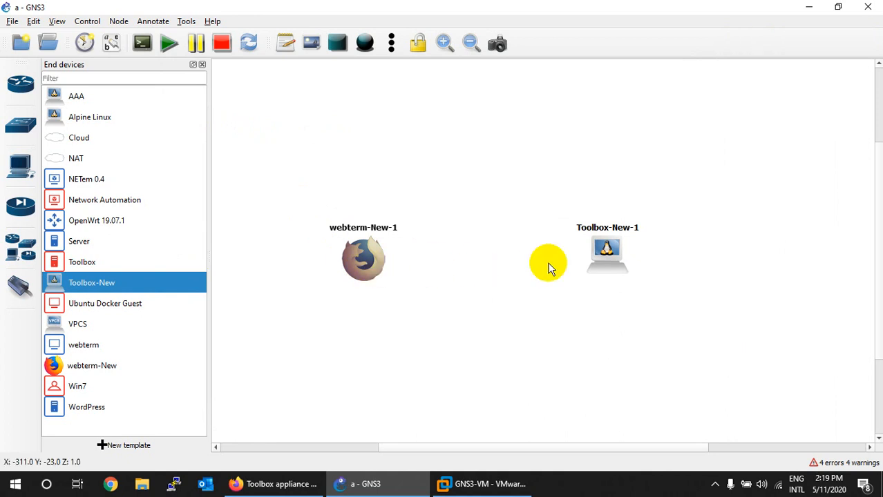
- Open the Toolbox-New-1 node's network config for editing and uncomment all lines of the static eth0 block
{"action": "right_click", "coordinate": [605, 260]}
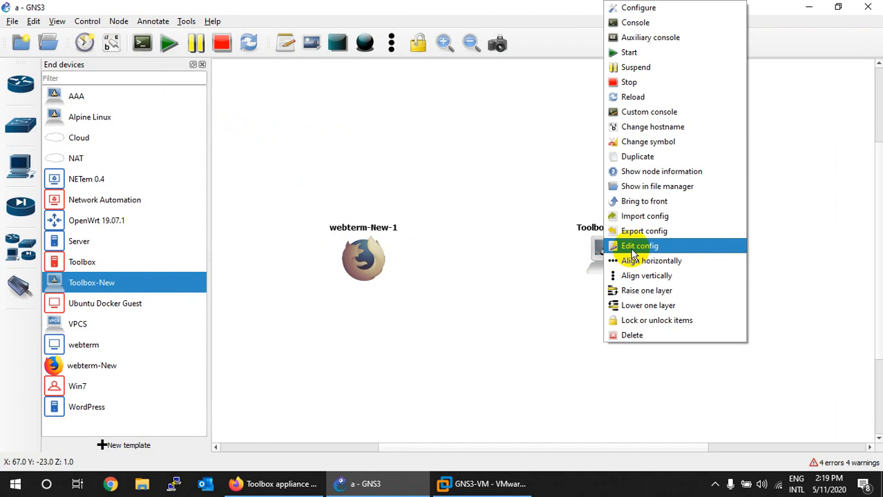
{"action": "left_click", "coordinate": [633, 247]}
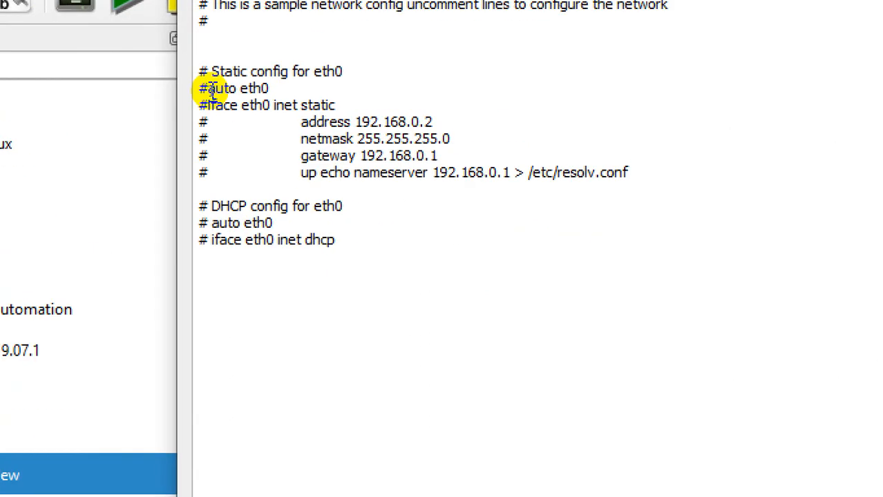
{"action": "left_click", "coordinate": [209, 88]}
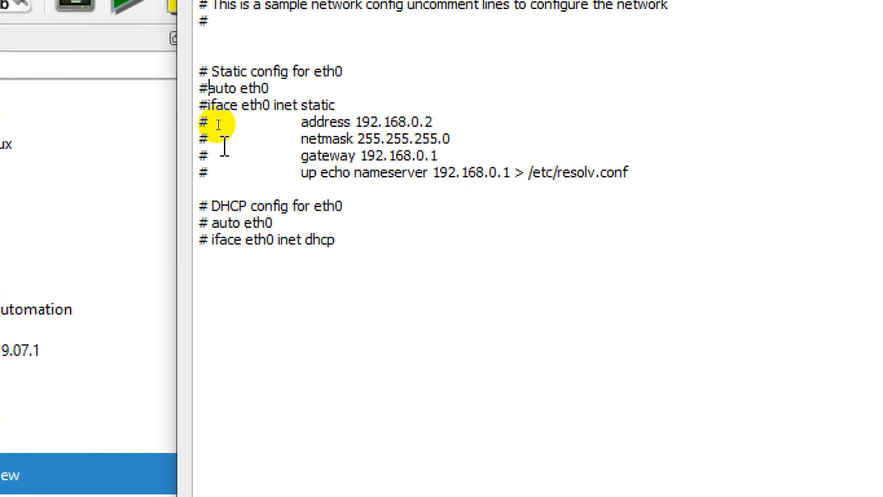
{"action": "key", "text": "BackSpace"}
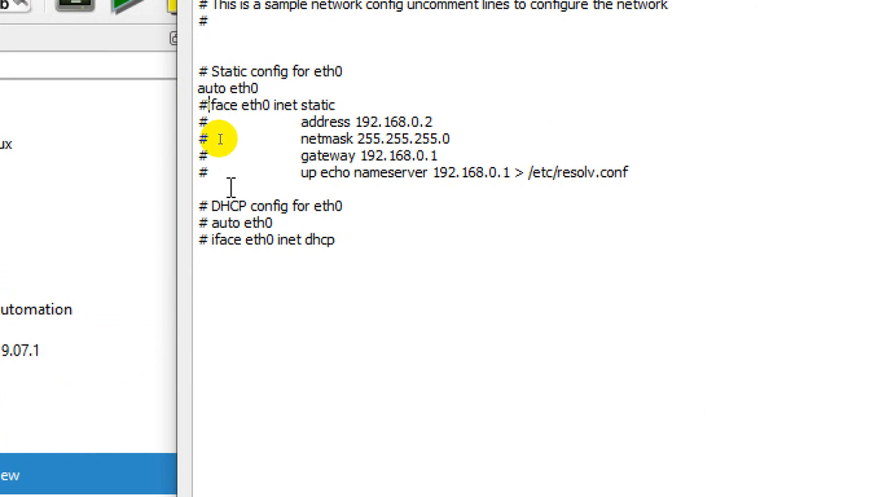
{"action": "key", "text": "BackSpace"}
{"action": "key", "text": "Down"}
{"action": "key", "text": "Right"}
{"action": "key", "text": "BackSpace"}
{"action": "key", "text": "Down"}
{"action": "key", "text": "Right"}
{"action": "key", "text": "BackSpace"}
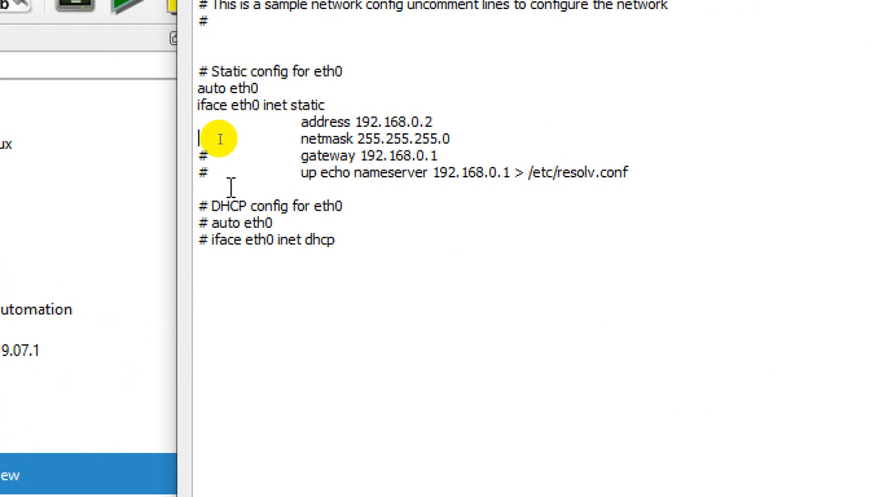
{"action": "key", "text": "BackSpace"}
{"action": "key", "text": "Down"}
{"action": "key", "text": "Right"}
{"action": "key", "text": "BackSpace"}
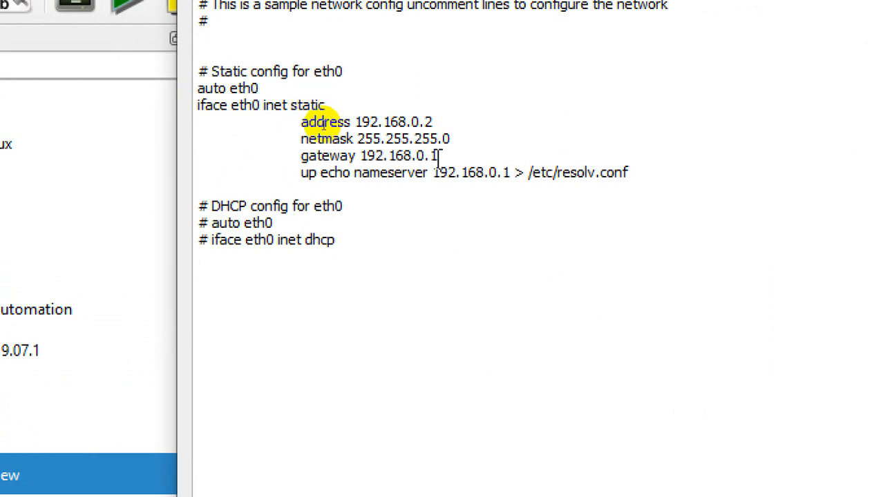
- Set Toolbox-New-1's static address to 192.168.1.2 with gateway and nameserver 192.168.1.1, and save the config
{"action": "key", "text": "BackSpace"}
{"action": "type", "text": "1"}
{"action": "key", "text": "Down"}
{"action": "key", "text": "BackSpace"}
{"action": "type", "text": "1"}
{"action": "key", "text": "Down"}
{"action": "key", "text": "Right"}
{"action": "key", "text": "Right"}
{"action": "key", "text": "BackSpace"}
{"action": "type", "text": "1"}
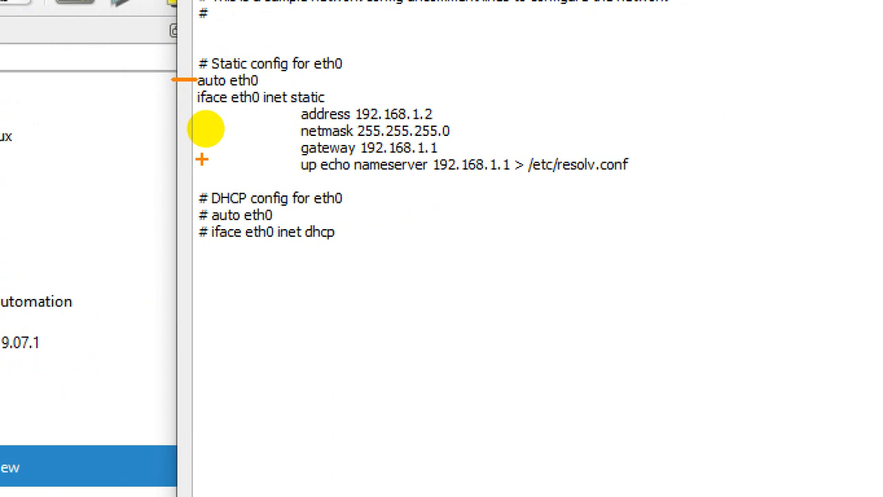
{"action": "left_click_drag", "start_coordinate": [214, 170], "coordinate": [161, 170]}
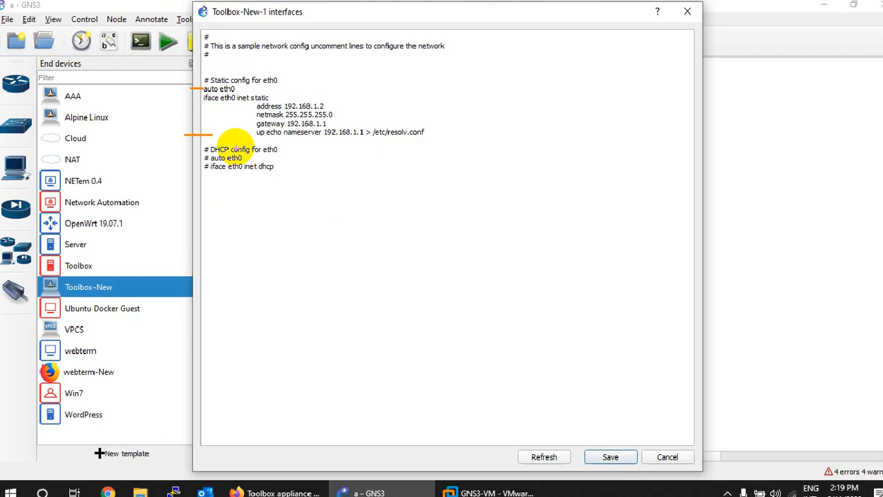
{"action": "left_click", "coordinate": [600, 449]}
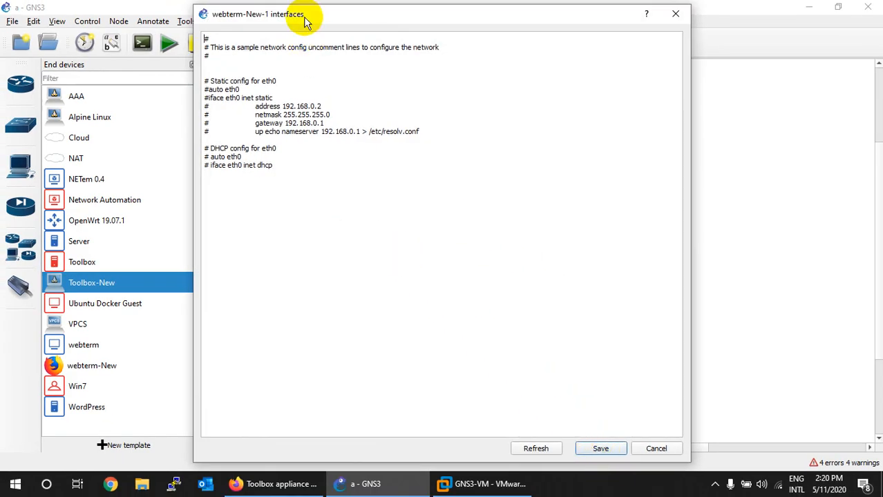
- Move the webterm-New-1 interfaces dialog off the node and uncomment the static eth0 block in its config
{"action": "left_click_drag", "start_coordinate": [304, 15], "coordinate": [549, 28]}
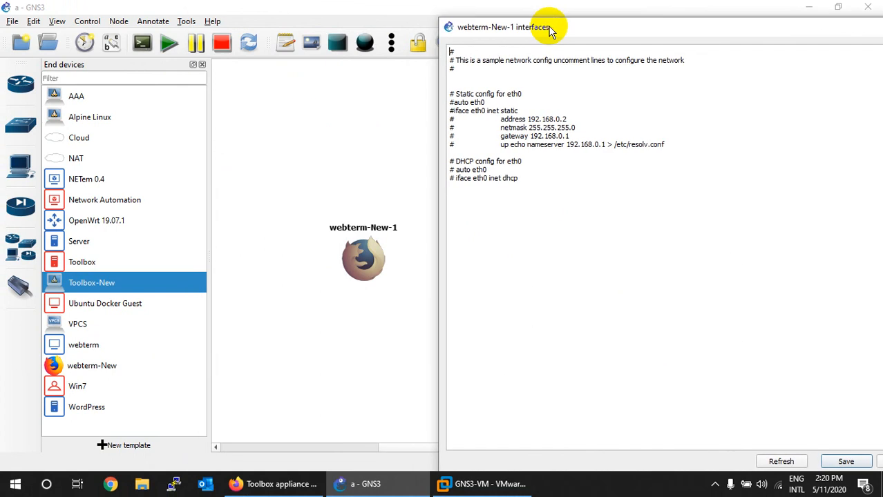
{"action": "left_click", "coordinate": [448, 101]}
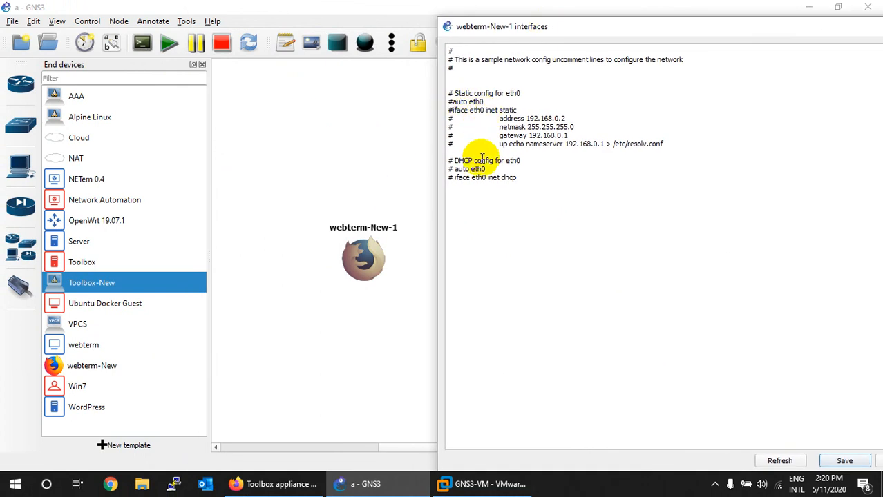
{"action": "key", "text": "Down"}
{"action": "key", "text": "Delete"}
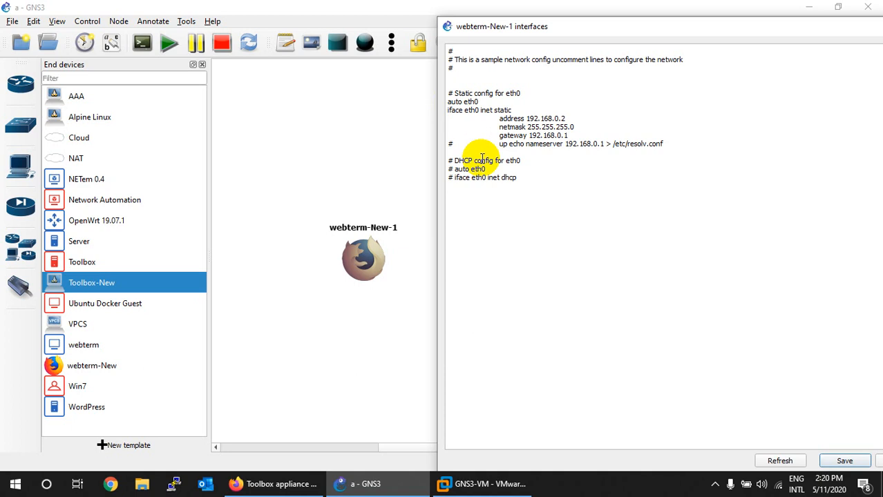
- Set webterm-New-1's static address to 192.168.1.3 with gateway and nameserver 192.168.1.1, and save the config
{"action": "left_click", "coordinate": [560, 119]}
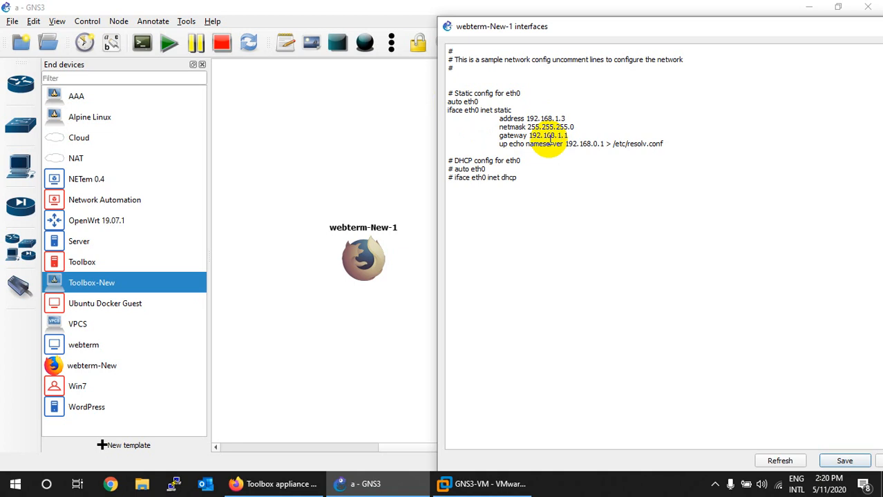
{"action": "key", "text": "BackSpace"}
{"action": "type", "text": "1"}
{"action": "left_click", "coordinate": [841, 461]}
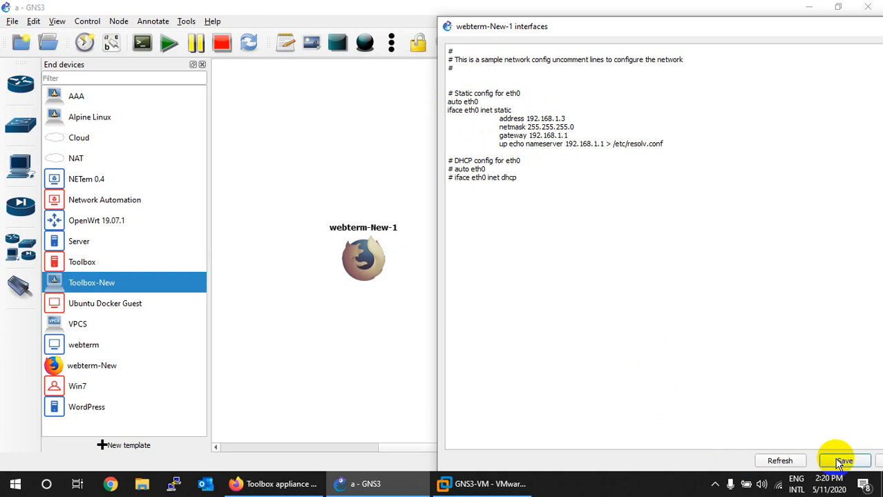
{"action": "left_click", "coordinate": [471, 259]}
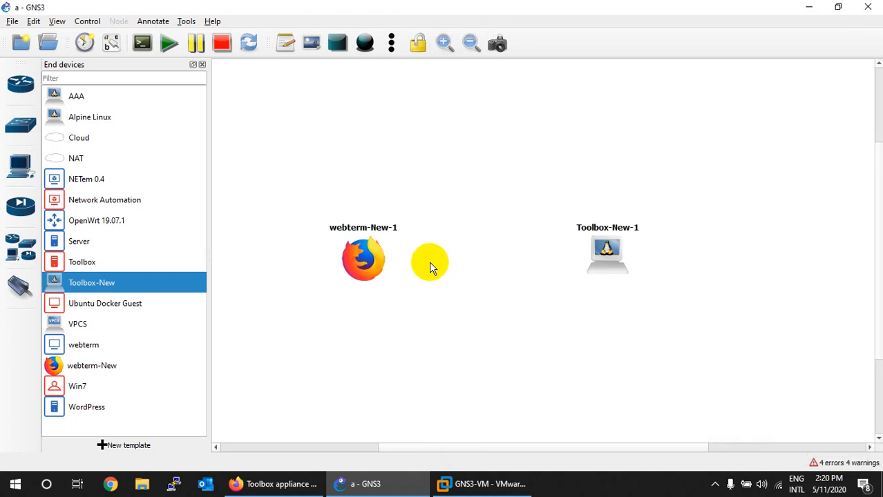
- Link the eth0 interface of Toolbox-New-1 to the webterm-New-1 node
{"action": "left_click", "coordinate": [21, 285]}
{"action": "left_click", "coordinate": [606, 261]}
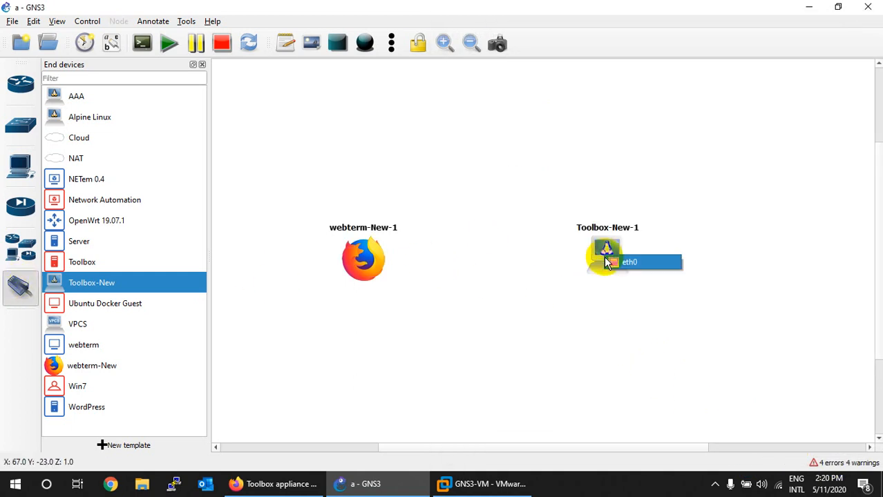
{"action": "left_click", "coordinate": [607, 263]}
{"action": "left_click", "coordinate": [373, 261]}
{"action": "left_click", "coordinate": [389, 265]}
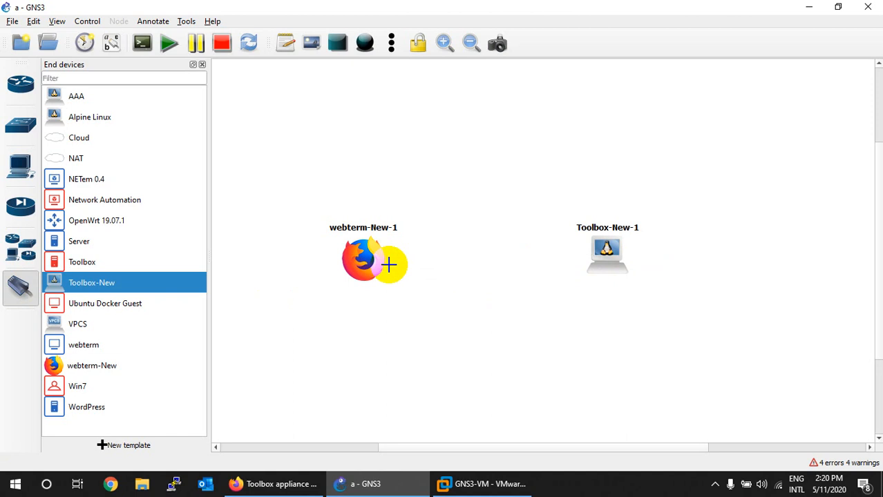
- Leave link mode, start all nodes in the project and shift the webterm node slightly to level the link
{"action": "left_click", "coordinate": [173, 50]}
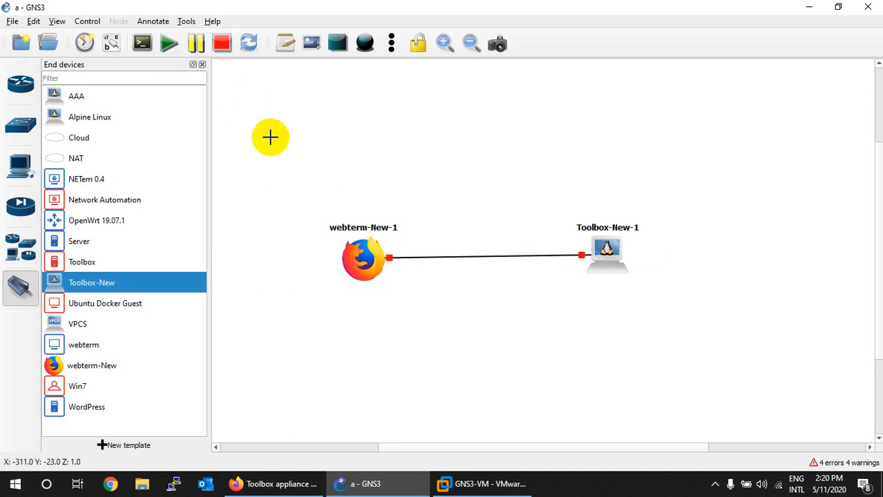
{"action": "key", "text": "Escape"}
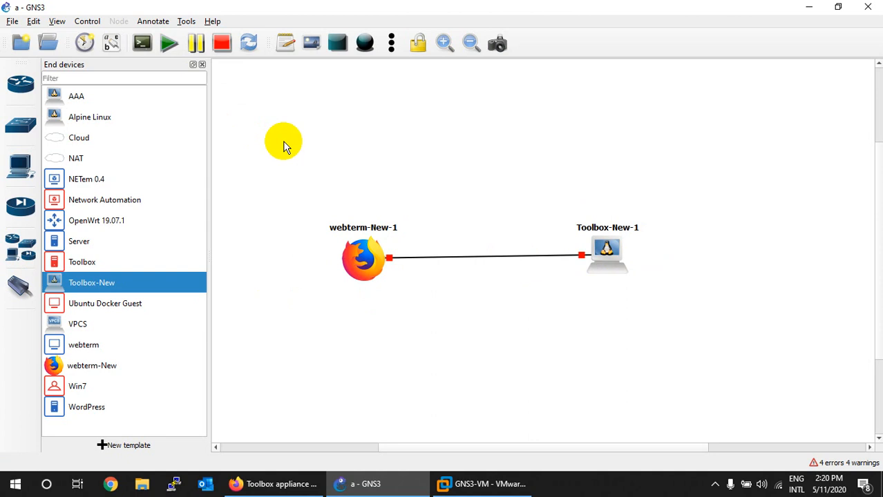
{"action": "left_click", "coordinate": [171, 47]}
{"action": "left_click_drag", "start_coordinate": [375, 253], "coordinate": [355, 257]}
- Open the webterm node's console and launch a terminal on its desktop
{"action": "right_click", "coordinate": [356, 259]}
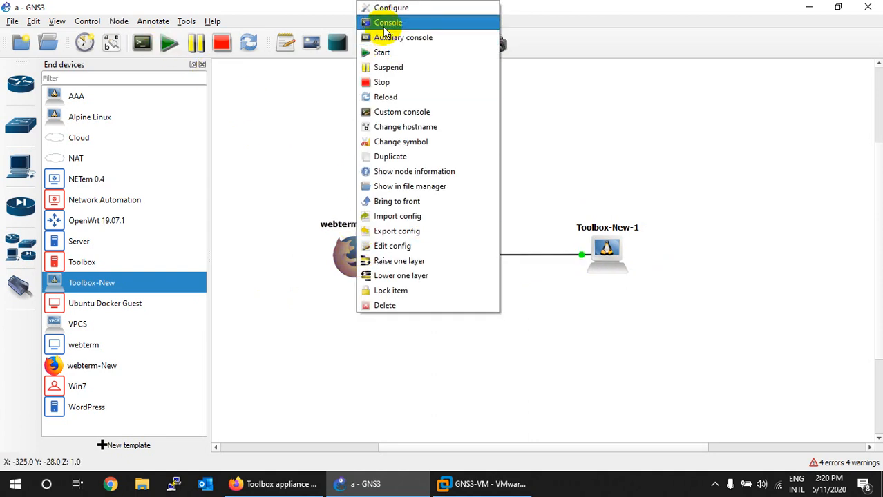
{"action": "left_click", "coordinate": [377, 23]}
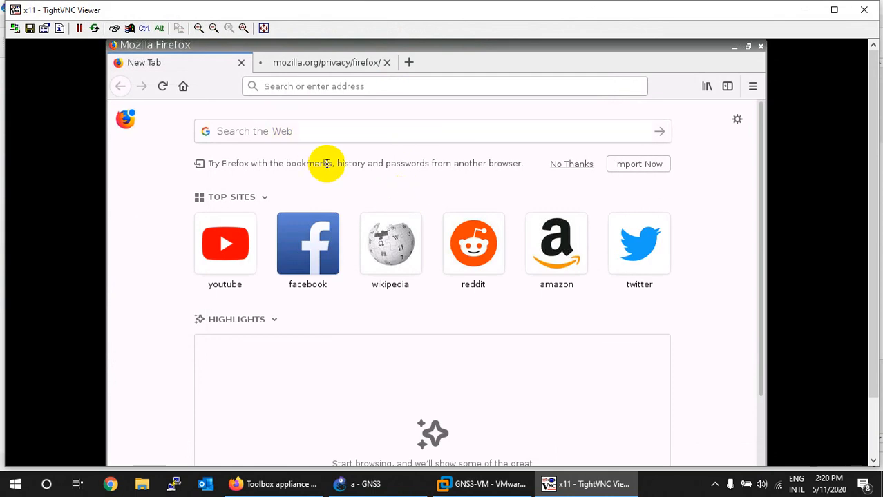
{"action": "left_click_drag", "start_coordinate": [863, 214], "coordinate": [869, 347]}
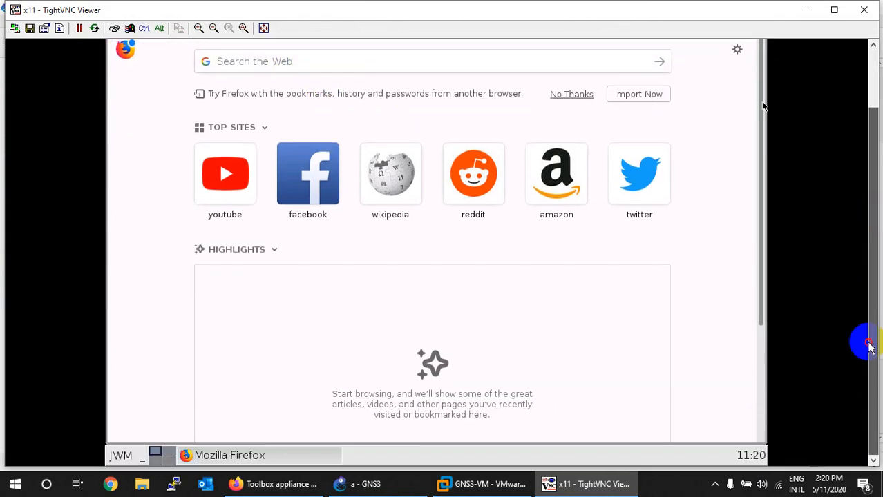
{"action": "left_click", "coordinate": [121, 455]}
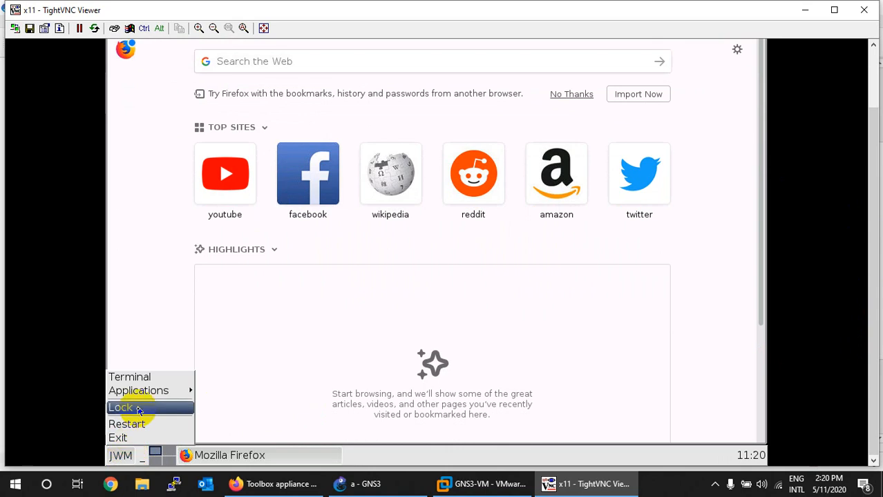
{"action": "left_click", "coordinate": [134, 377]}
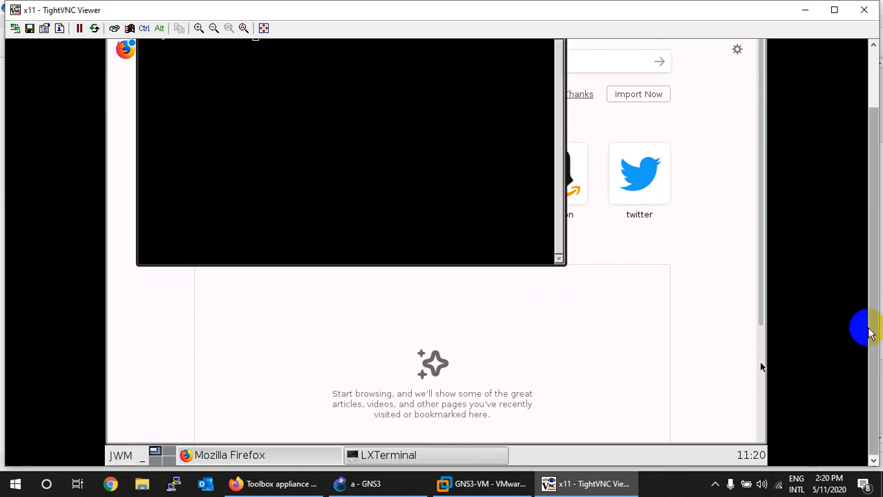
- Run ifconfig in the webterm terminal and check the IP address of eth0
{"action": "left_click_drag", "start_coordinate": [870, 333], "coordinate": [866, 276]}
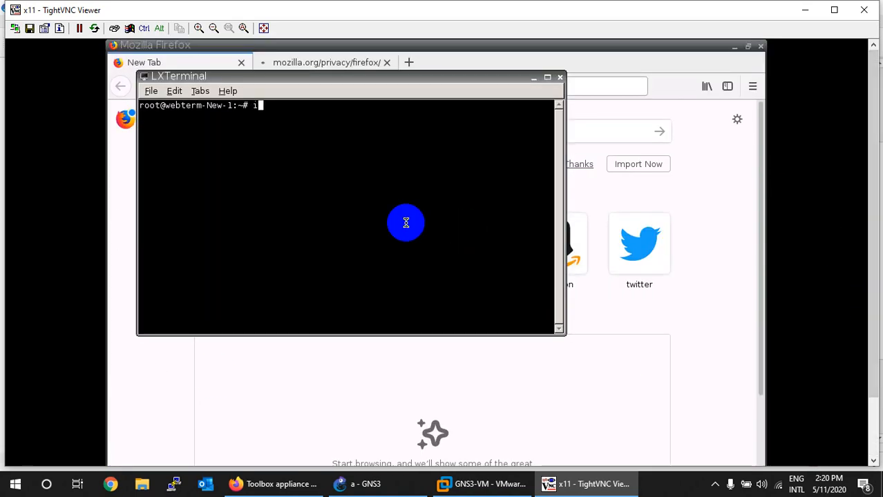
{"action": "type", "text": "ifconfig"}
{"action": "key", "text": "Return"}
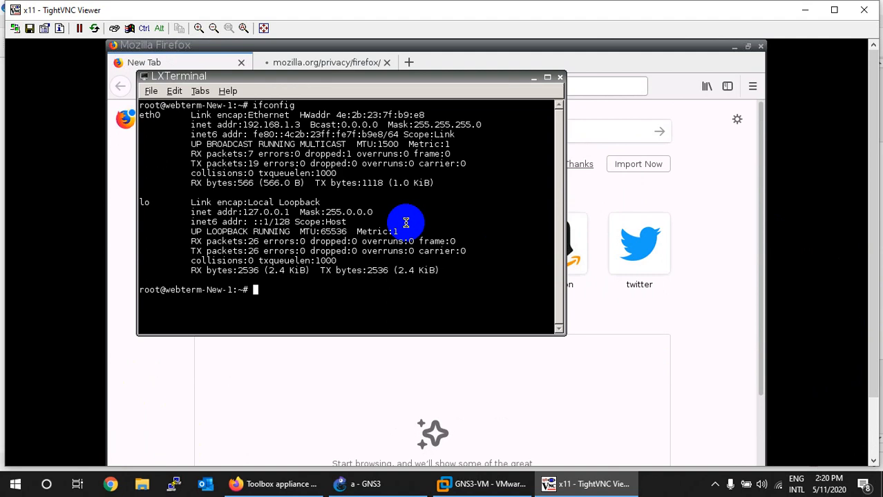
{"action": "left_click_drag", "start_coordinate": [297, 126], "coordinate": [239, 125]}
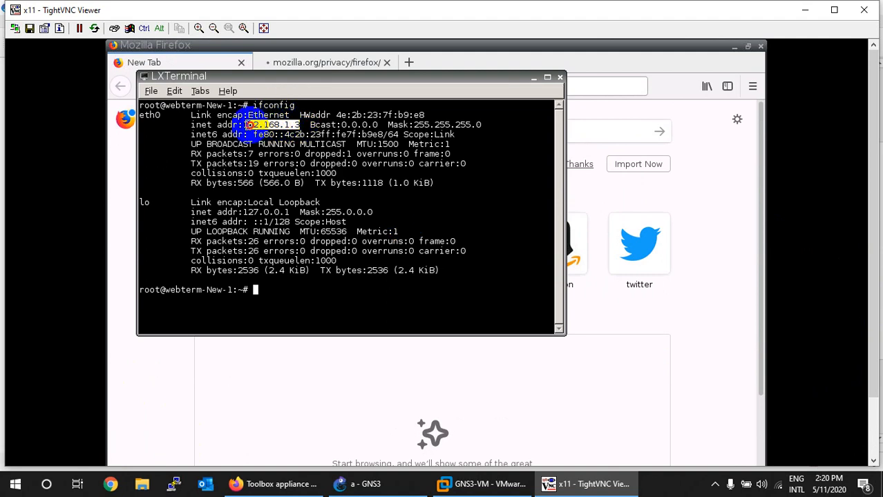
{"action": "left_click", "coordinate": [289, 292]}
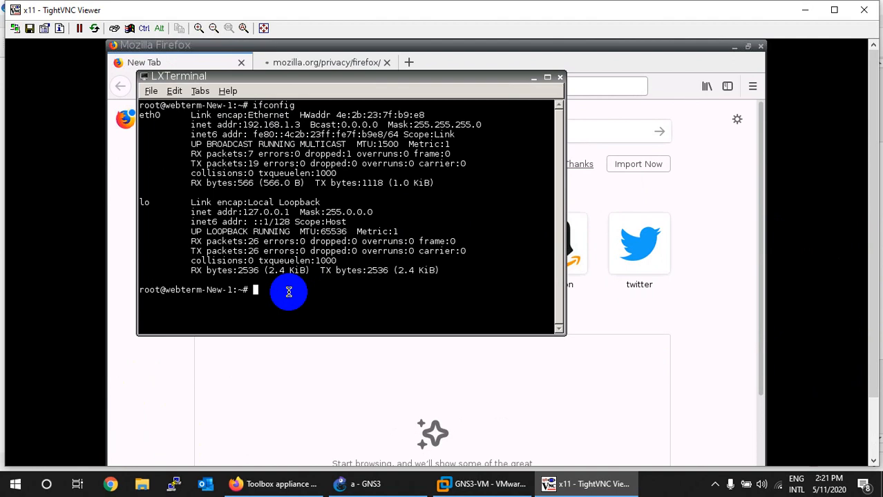
- Clear the terminal and display the contents of /etc/resolv.conf to check the nameserver
{"action": "key", "text": "ctrl+l"}
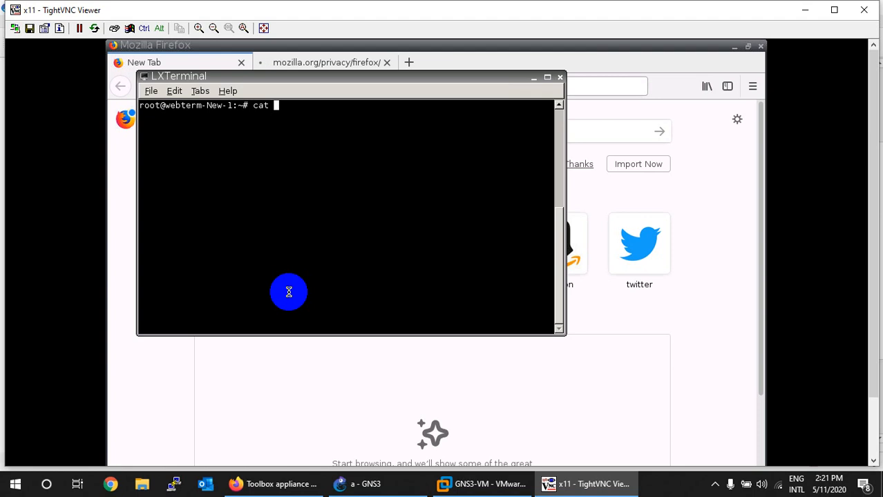
{"action": "type", "text": "cat /etc/resolv.conf"}
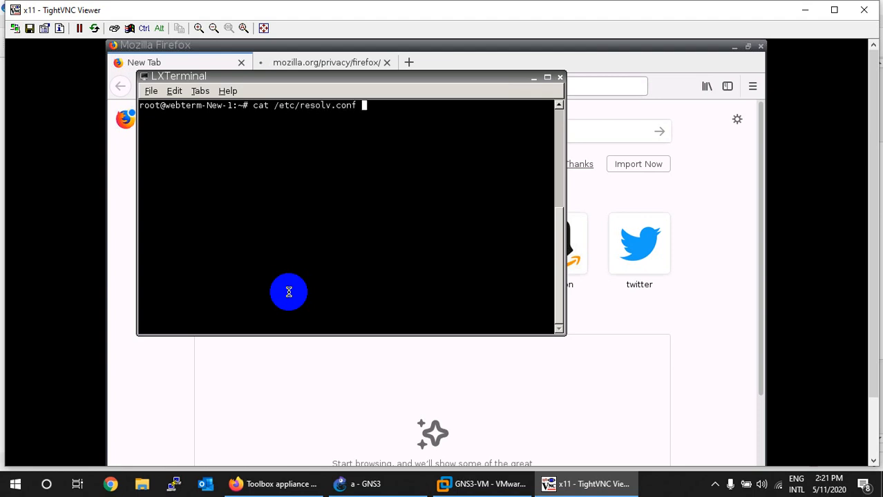
{"action": "key", "text": "Return"}
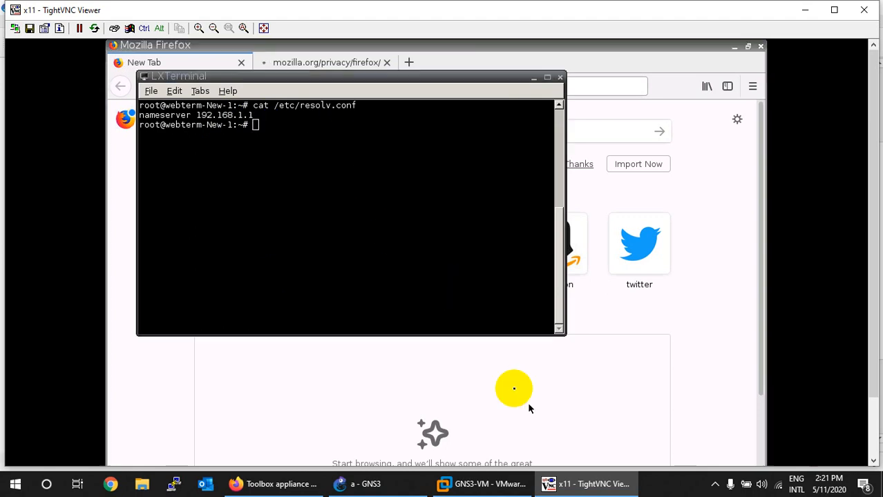
- Switch back to GNS3 and open the console of the Toolbox-New-1 node
{"action": "left_click", "coordinate": [570, 487]}
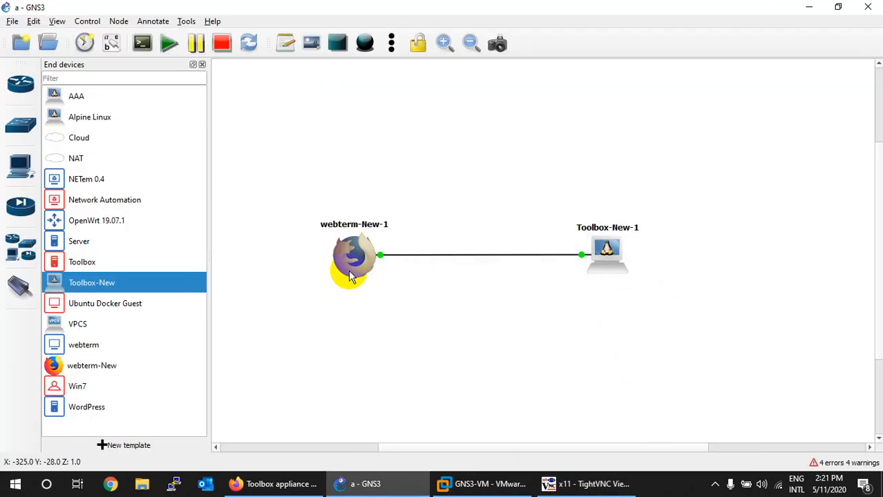
{"action": "mouse_move", "coordinate": [350, 275]}
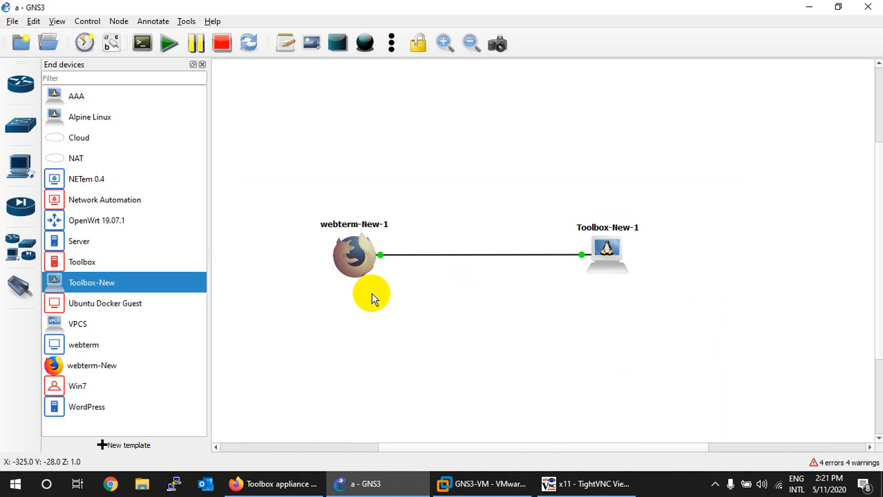
{"action": "right_click", "coordinate": [612, 262]}
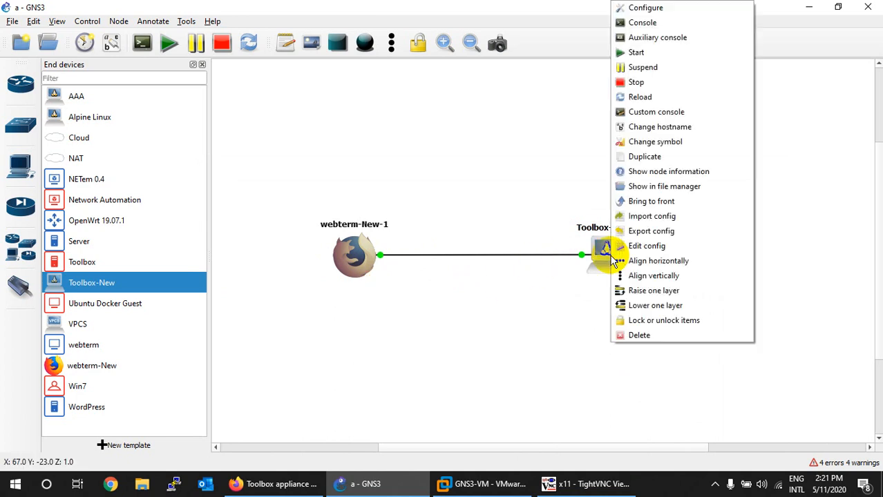
{"action": "left_click", "coordinate": [627, 26]}
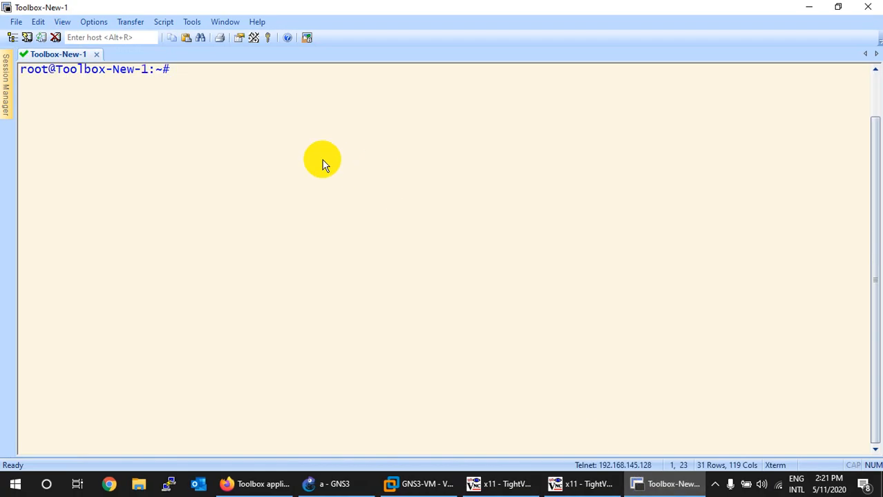
- Run ifconfig in the Toolbox-New-1 console and check the IPv4 address of eth0
{"action": "type", "text": "ifoc"}
{"action": "key", "text": "BackSpace"}
{"action": "key", "text": "BackSpace"}
{"action": "key", "text": "BackSpace"}
{"action": "type", "text": "config"}
{"action": "key", "text": "Return"}
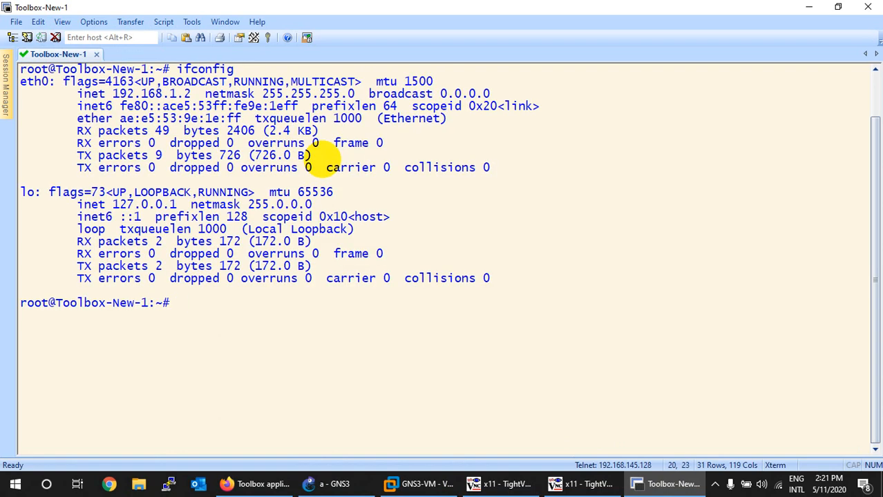
{"action": "left_click_drag", "start_coordinate": [191, 96], "coordinate": [117, 97]}
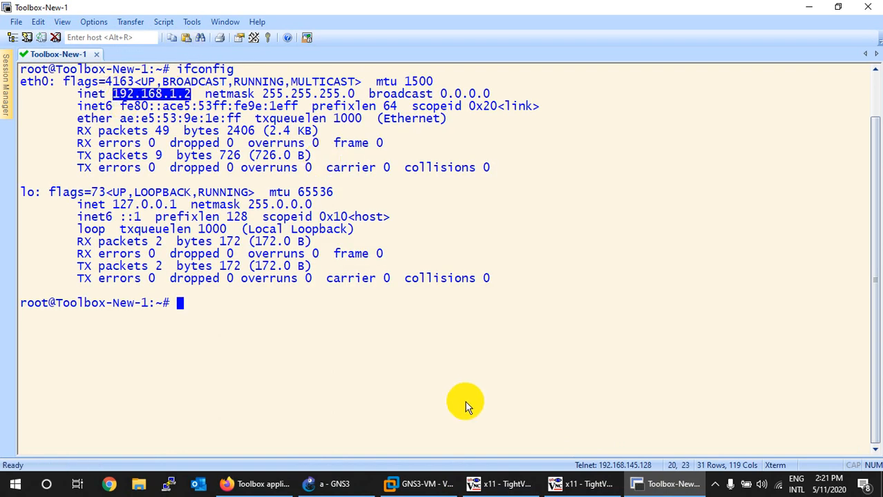
- Switch to the webterm desktop in TightVNC Viewer and ping 192.168.1.2 from its terminal
{"action": "left_click", "coordinate": [508, 486]}
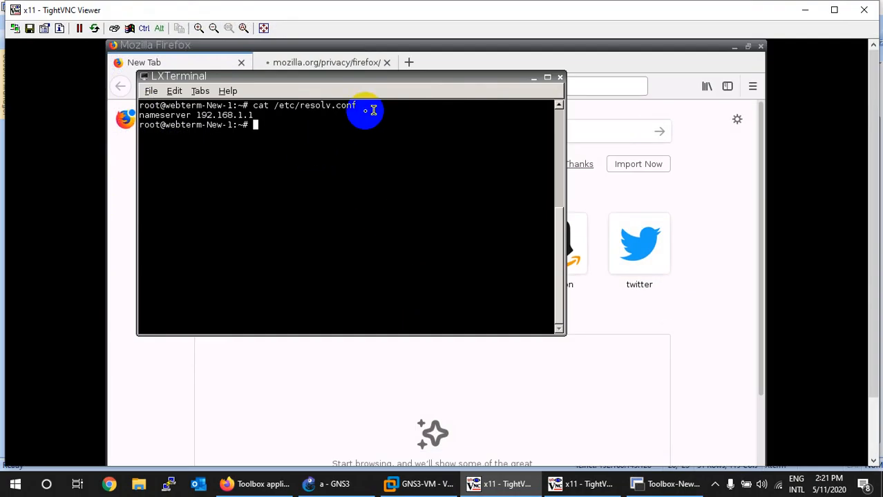
{"action": "type", "text": "ping"}
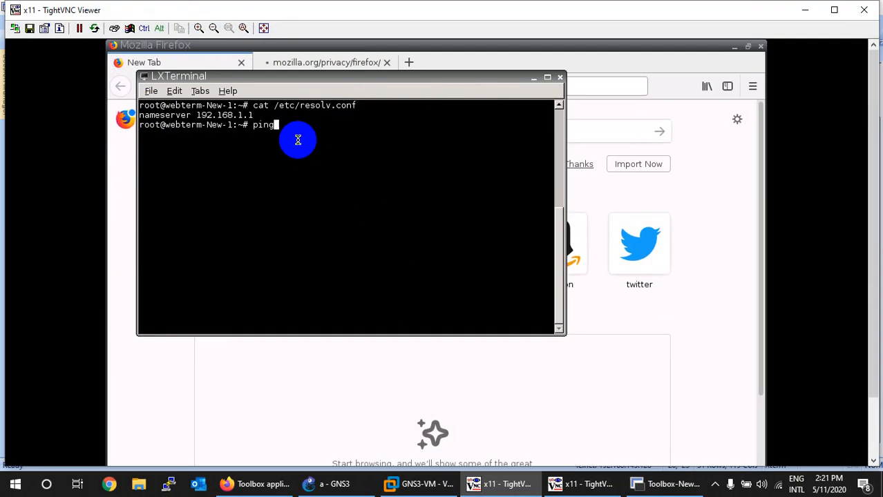
{"action": "right_click", "coordinate": [305, 135]}
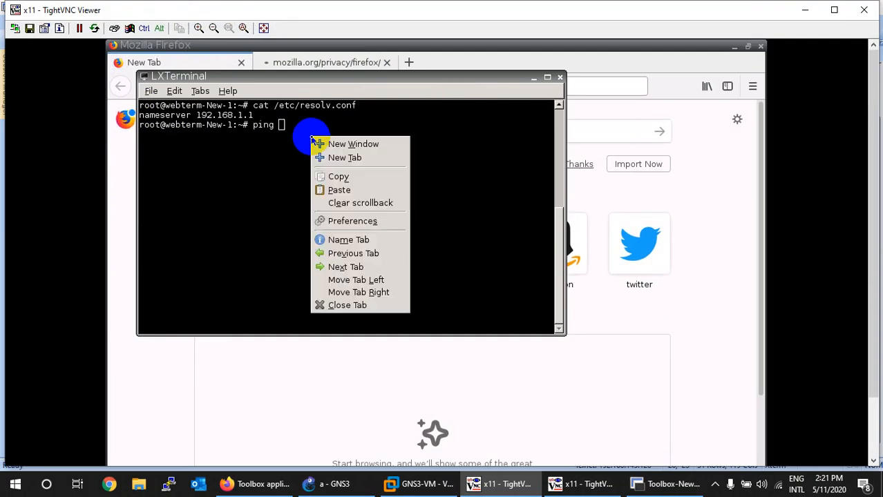
{"action": "left_click", "coordinate": [335, 191]}
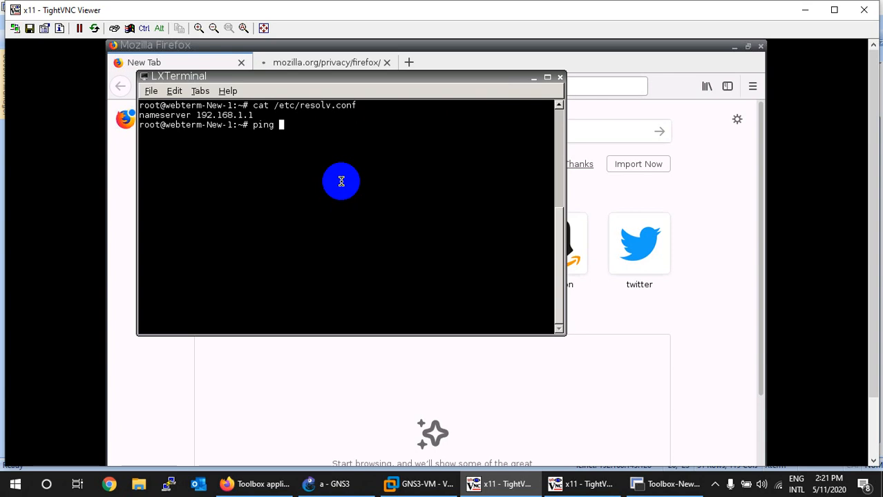
{"action": "type", "text": "192.168.1.2"}
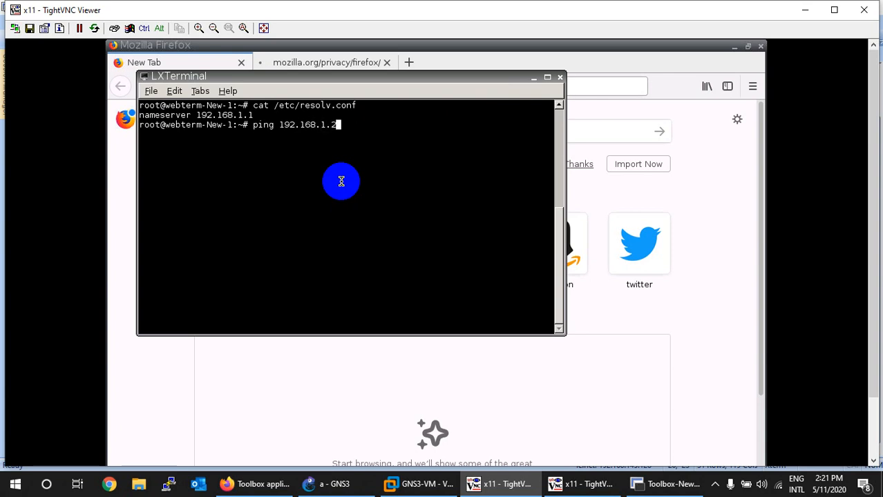
{"action": "key", "text": "Return"}
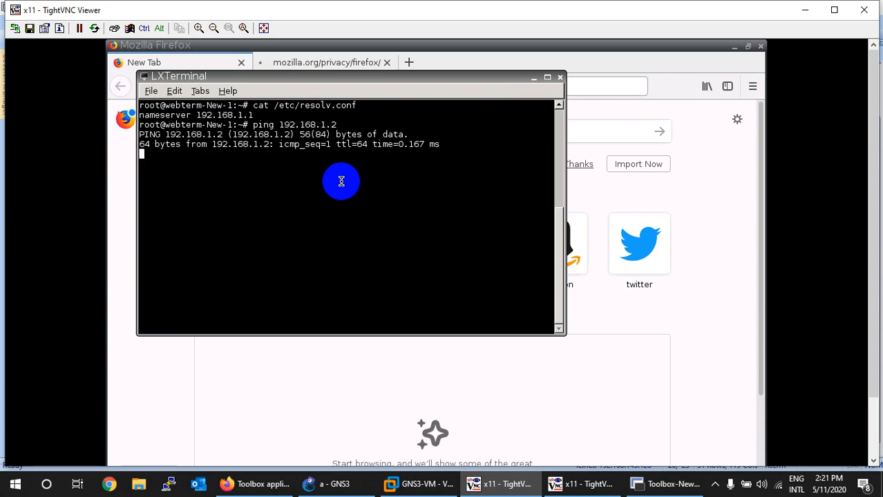
- Close the webterm terminal, load 192.168.1.2 in its Firefox browser, and check where the WWW files are located
{"action": "left_click", "coordinate": [560, 77]}
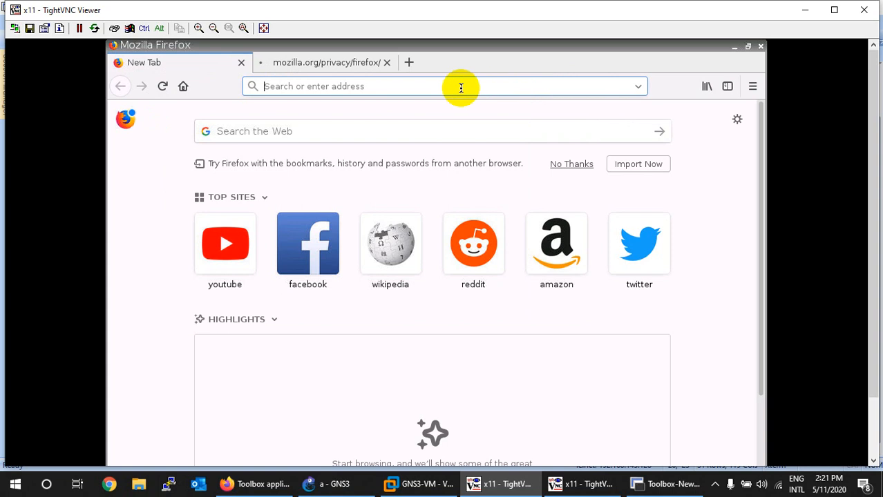
{"action": "type", "text": "192.16"}
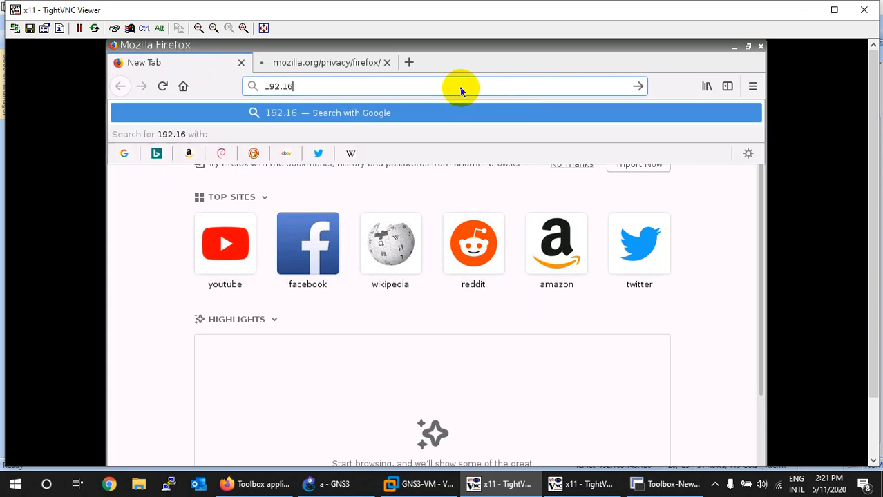
{"action": "type", "text": "8.1."}
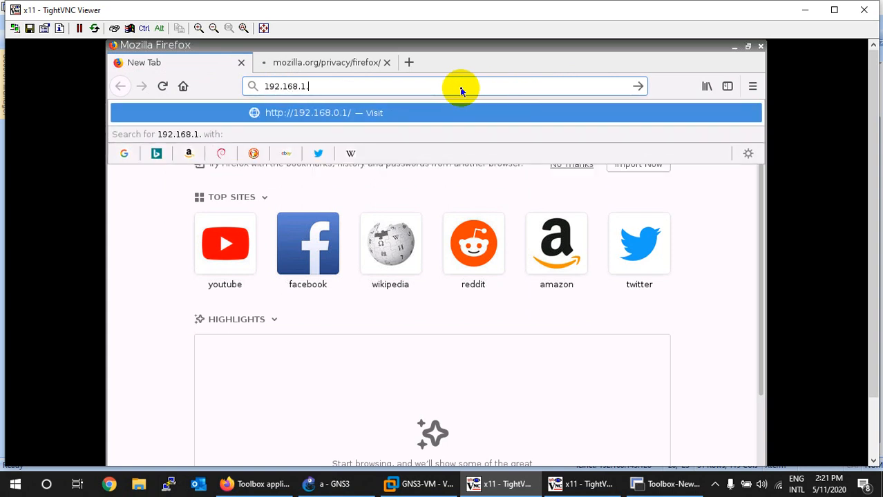
{"action": "type", "text": "2"}
{"action": "key", "text": "Return"}
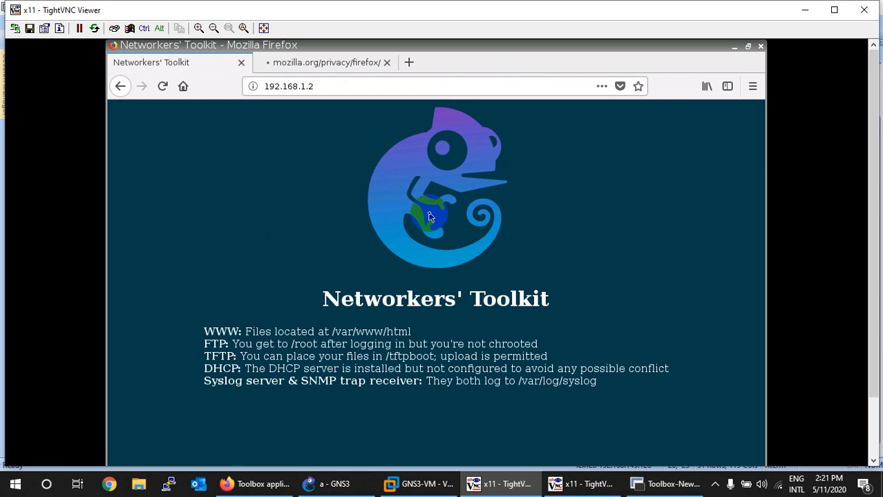
{"action": "left_click_drag", "start_coordinate": [410, 332], "coordinate": [290, 333]}
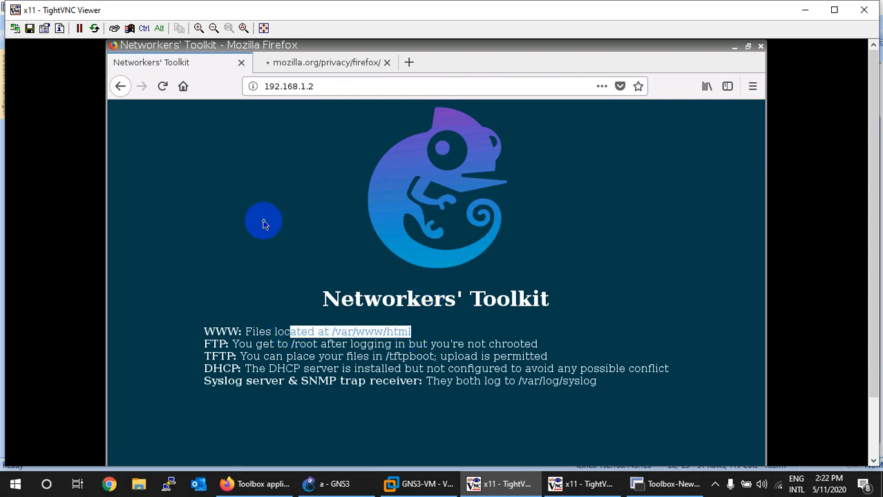
- In GNS3, place a note beneath Toolbox-New-1 listing FTP Server, HTTP Server and TFTP Server on separate lines
{"action": "left_click", "coordinate": [339, 485]}
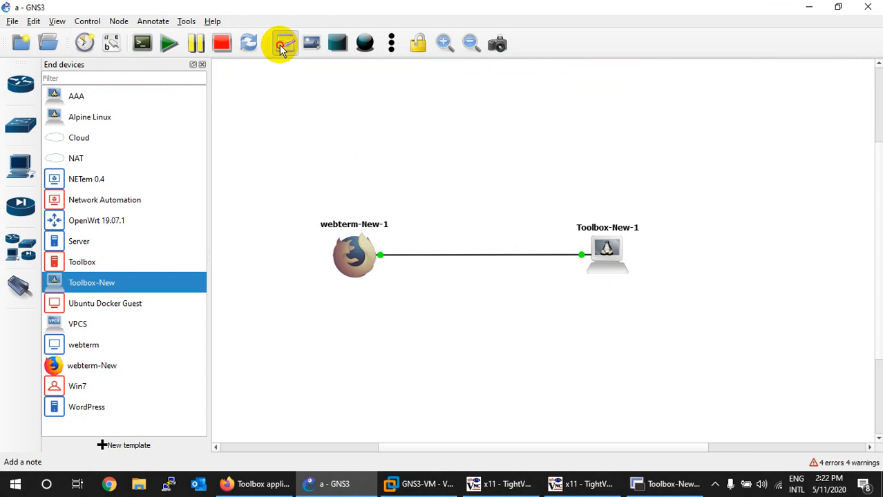
{"action": "left_click", "coordinate": [284, 46]}
{"action": "left_click", "coordinate": [590, 287]}
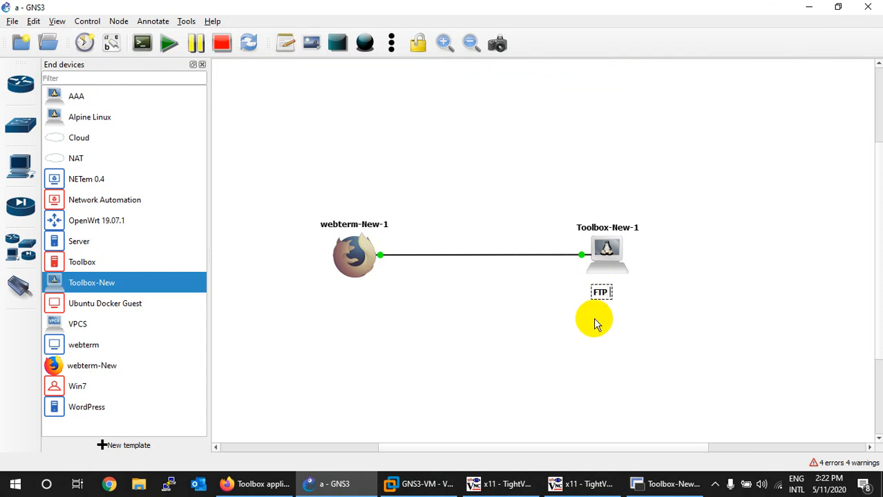
{"action": "type", "text": "FTP Server"}
{"action": "key", "text": "Return"}
{"action": "type", "text": "HTTP"}
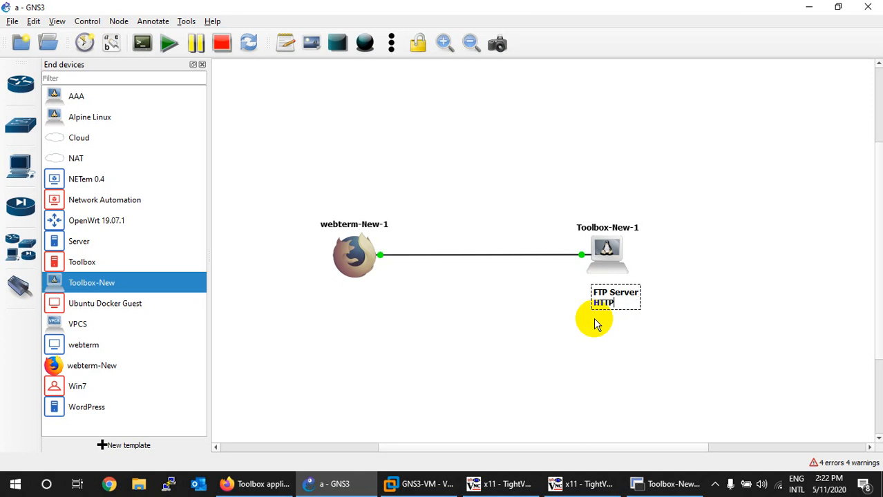
{"action": "type", "text": " Server"}
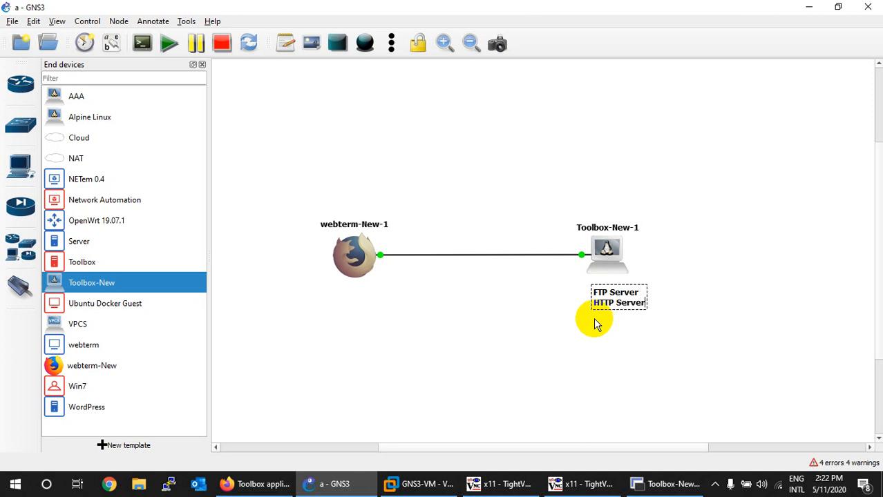
{"action": "key", "text": "Return"}
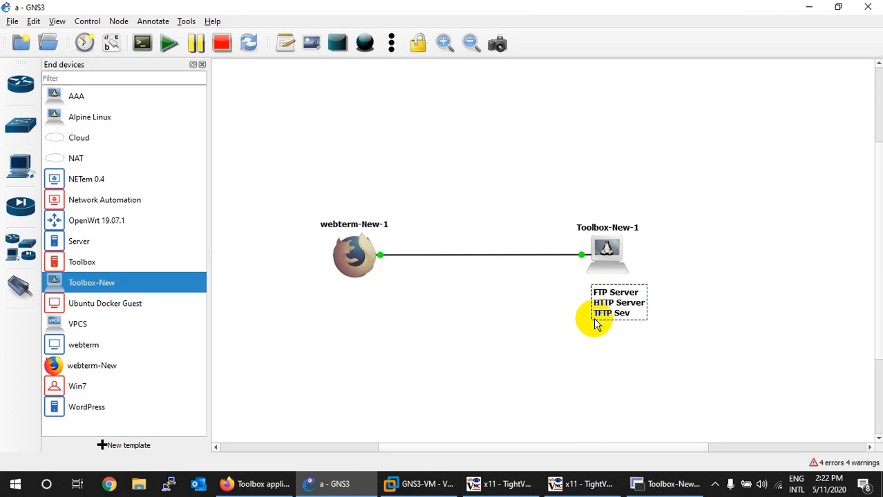
{"action": "left_click", "coordinate": [563, 316]}
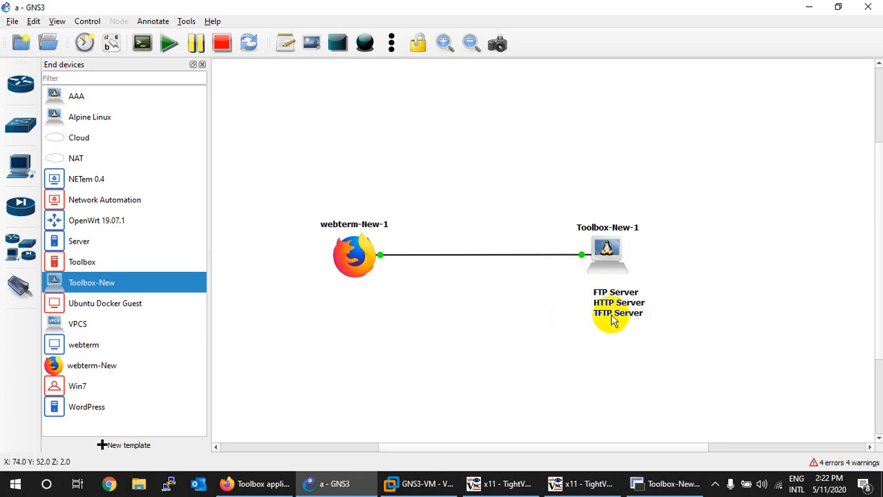
{"action": "left_click_drag", "start_coordinate": [620, 313], "coordinate": [610, 305]}
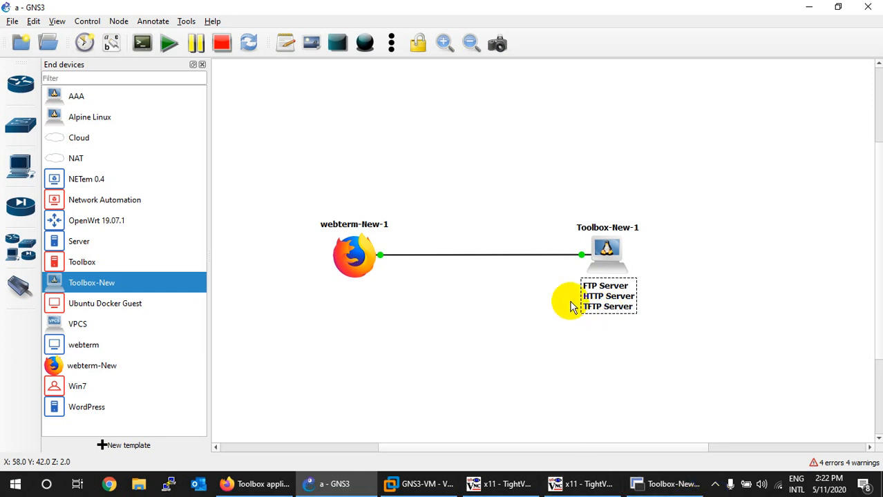
- Switch to the webterm browser and try to log in to ftp://192.168.1.2 as root with the account password
{"action": "left_click", "coordinate": [575, 485]}
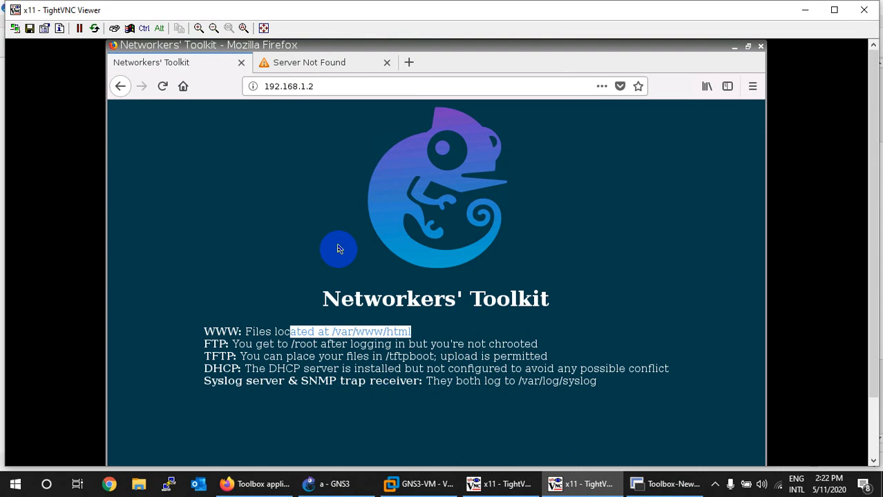
{"action": "left_click", "coordinate": [329, 88]}
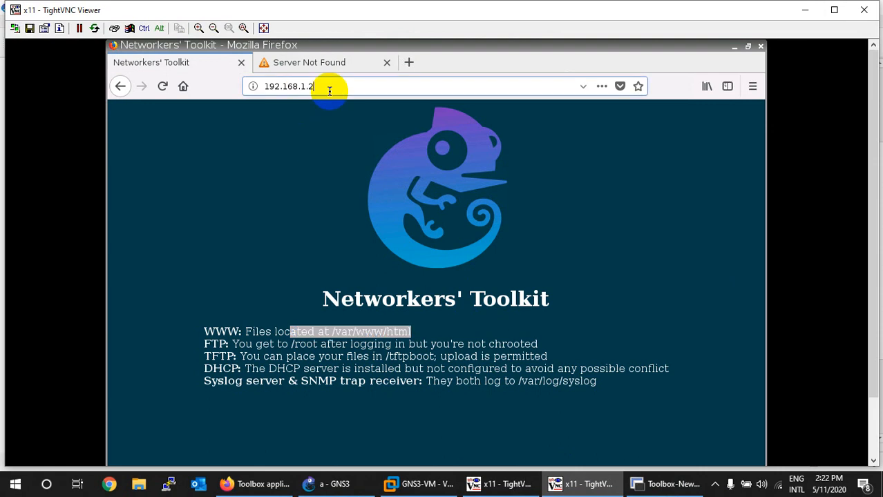
{"action": "key", "text": "Home"}
{"action": "type", "text": "ftp"}
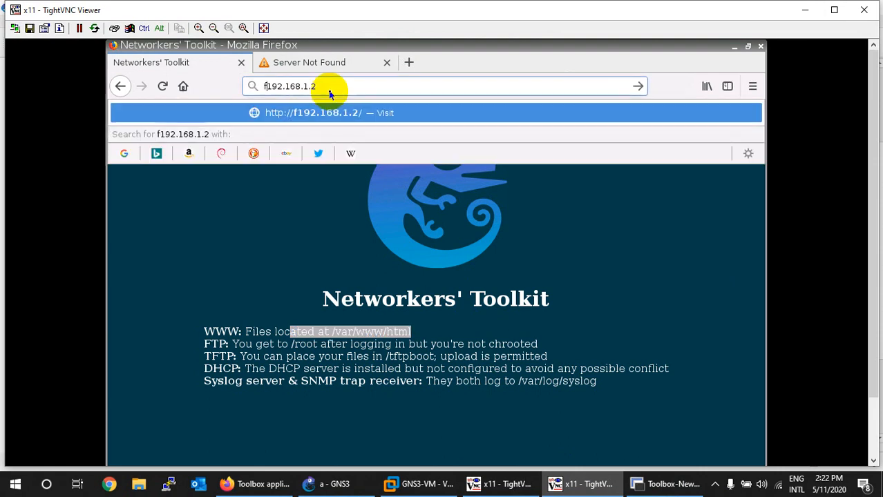
{"action": "type", "text": "://"}
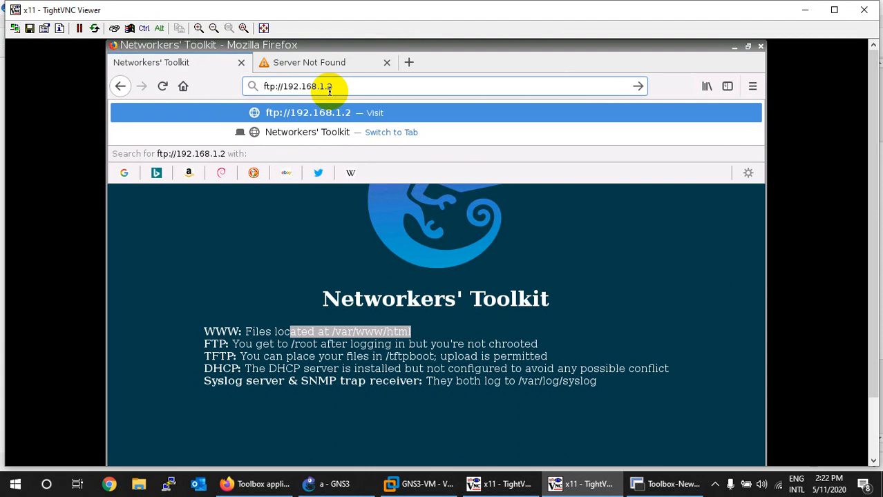
{"action": "key", "text": "Return"}
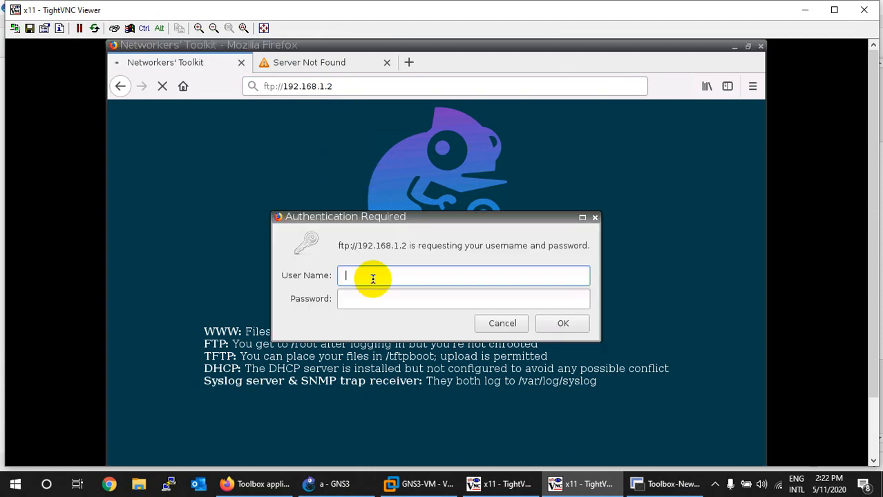
{"action": "key", "text": "Tab"}
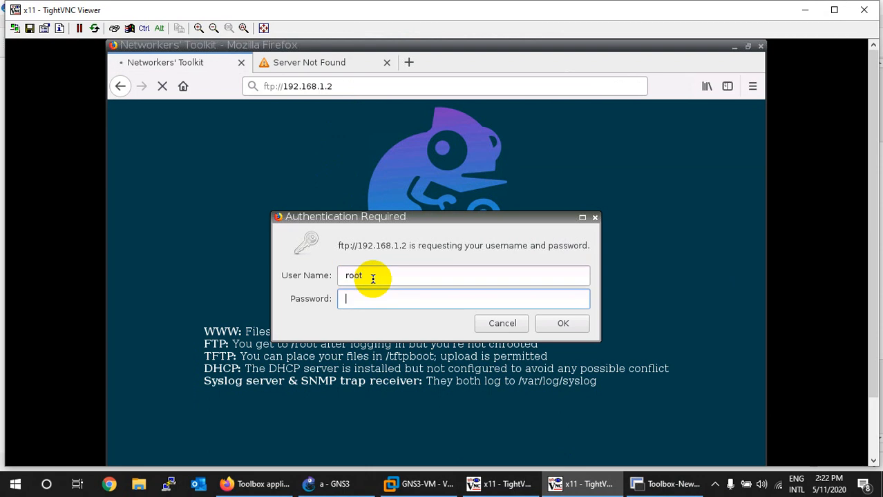
{"action": "key", "text": "Return"}
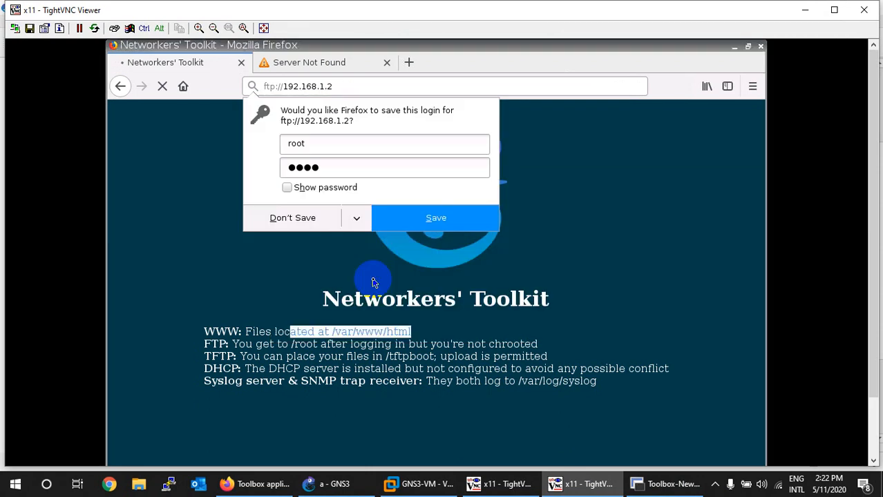
{"action": "mouse_move", "coordinate": [586, 492]}
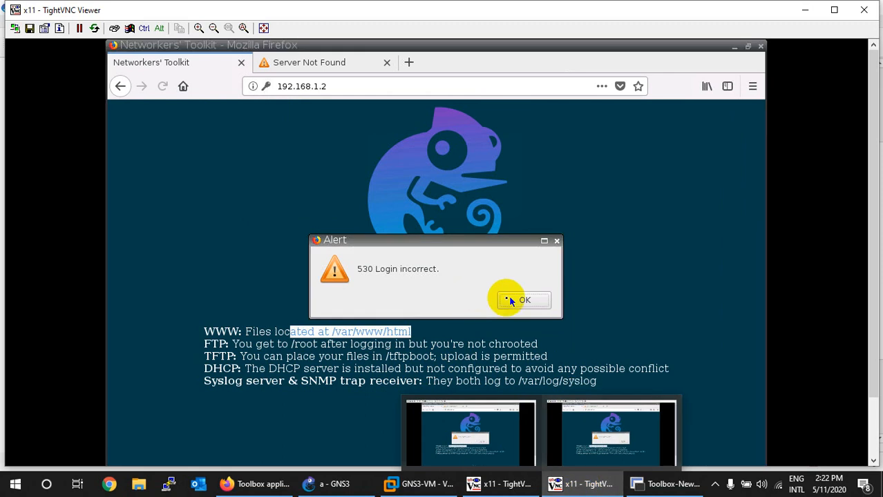
{"action": "left_click", "coordinate": [508, 296]}
- Open ftp://192.168.1.2, log in as root with the account password without saving the login, and return to the network topology
{"action": "left_click", "coordinate": [364, 86]}
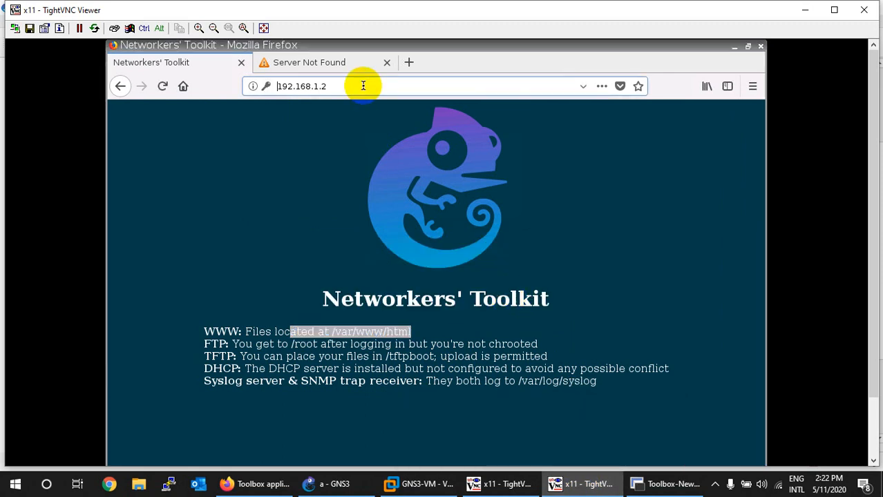
{"action": "type", "text": "ftp://"}
{"action": "key", "text": "Return"}
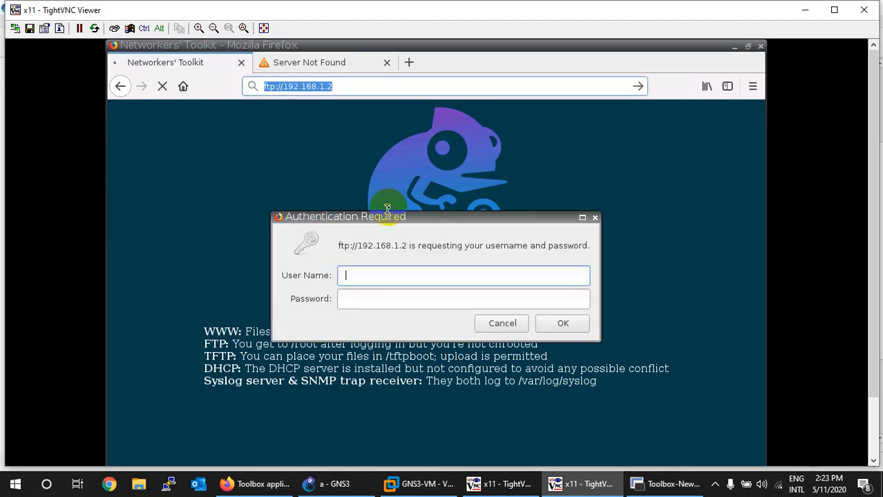
{"action": "type", "text": "roo"}
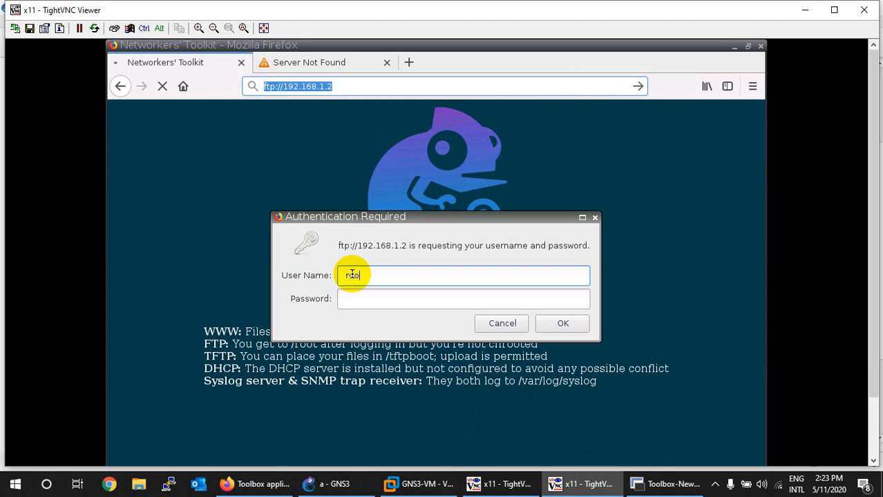
{"action": "type", "text": "t"}
{"action": "key", "text": "Tab"}
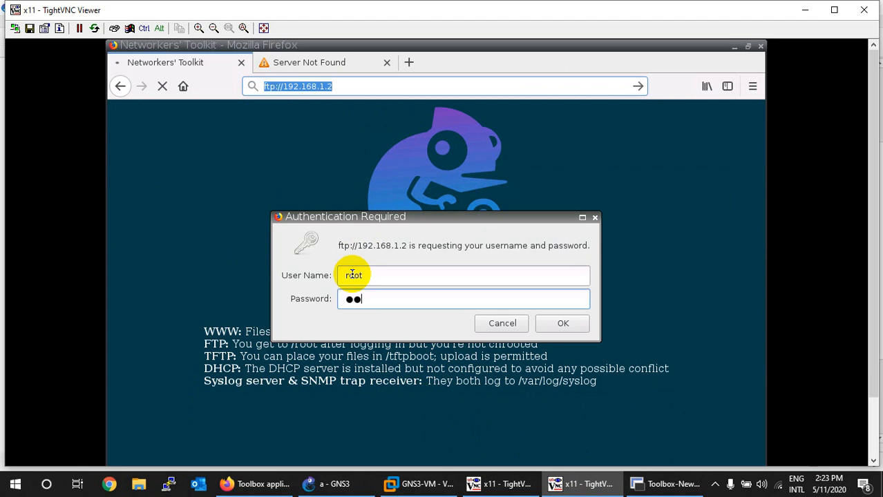
{"action": "type", "text": "gns3"}
{"action": "key", "text": "Return"}
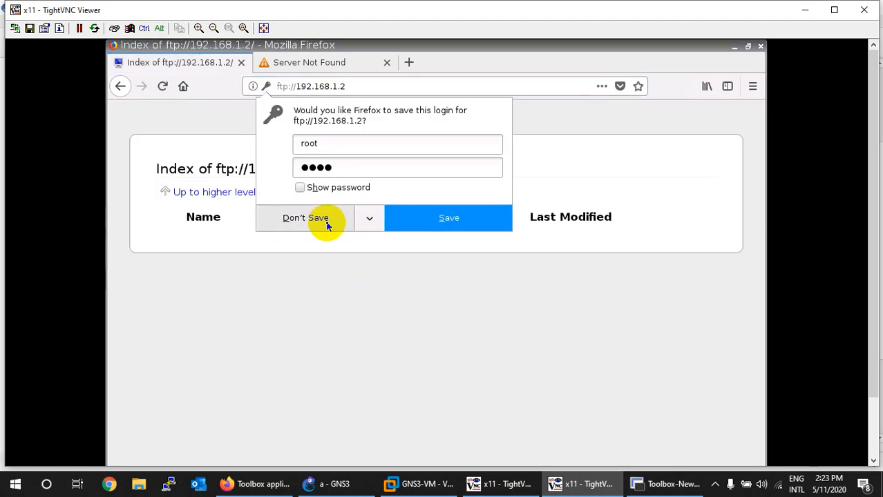
{"action": "left_click", "coordinate": [306, 222]}
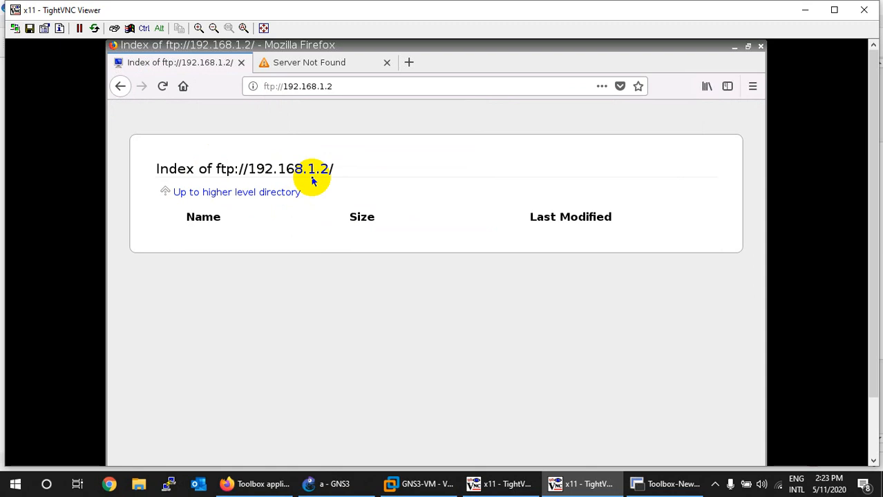
{"action": "left_click", "coordinate": [571, 480]}
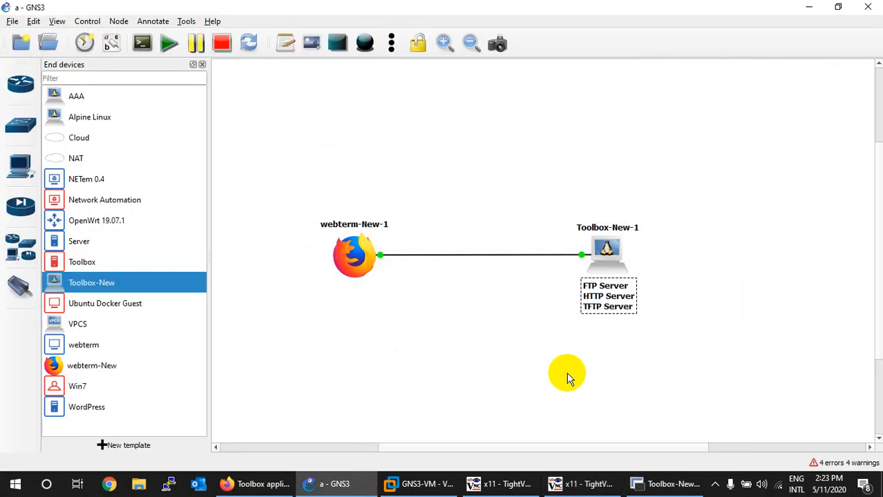
- Check the root password in the usage notes of Toolbox-New-1's configuration, closing the node properties without changes
{"action": "right_click", "coordinate": [603, 250]}
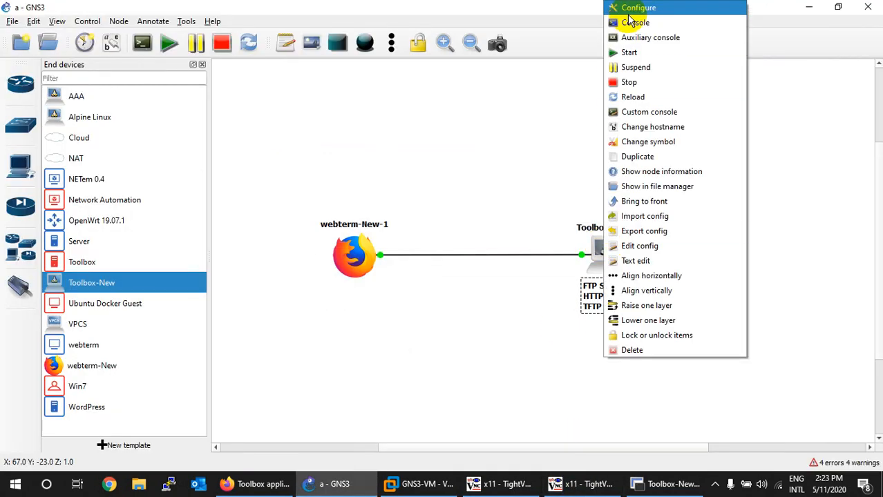
{"action": "left_click", "coordinate": [627, 19]}
{"action": "left_click", "coordinate": [368, 140]}
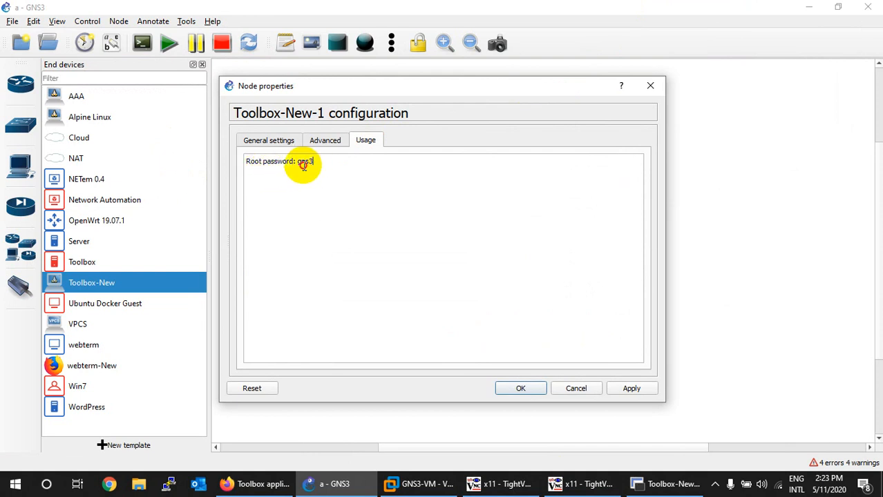
{"action": "left_click", "coordinate": [574, 387]}
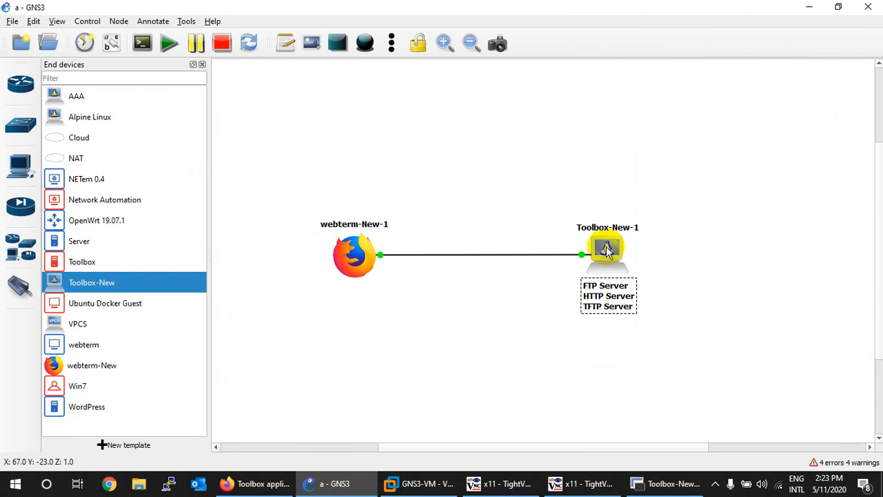
{"action": "right_click", "coordinate": [606, 250]}
{"action": "left_click", "coordinate": [627, 7]}
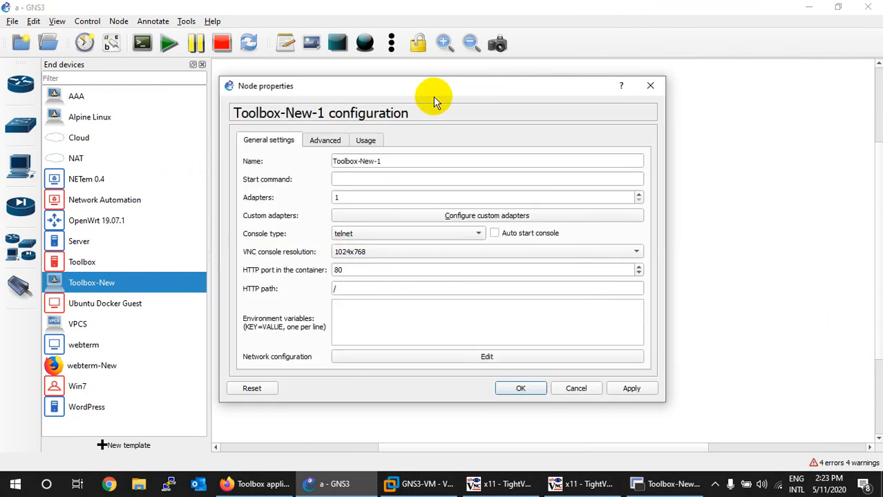
{"action": "left_click", "coordinate": [366, 142]}
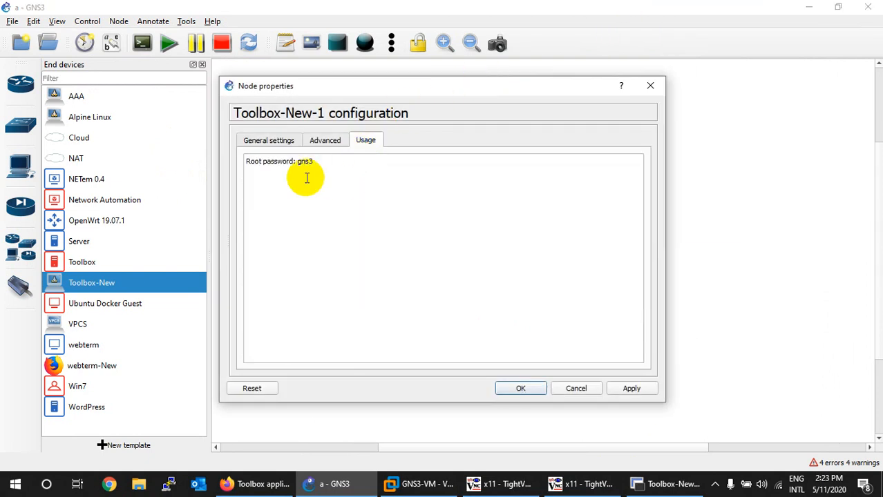
{"action": "left_click", "coordinate": [575, 388]}
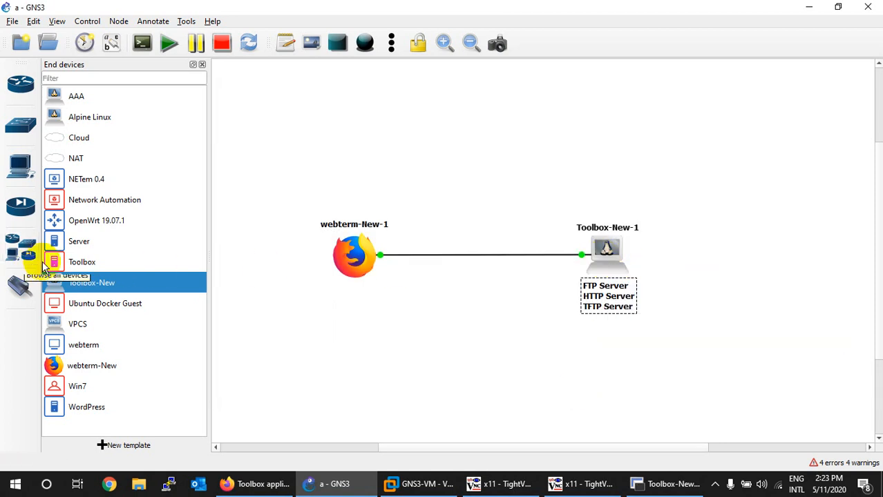
- Add a Toolbox node above Toolbox-New-1 and a webterm node above webterm-New-1 in the topology
{"action": "left_click", "coordinate": [66, 269]}
{"action": "left_click_drag", "start_coordinate": [60, 265], "coordinate": [606, 149]}
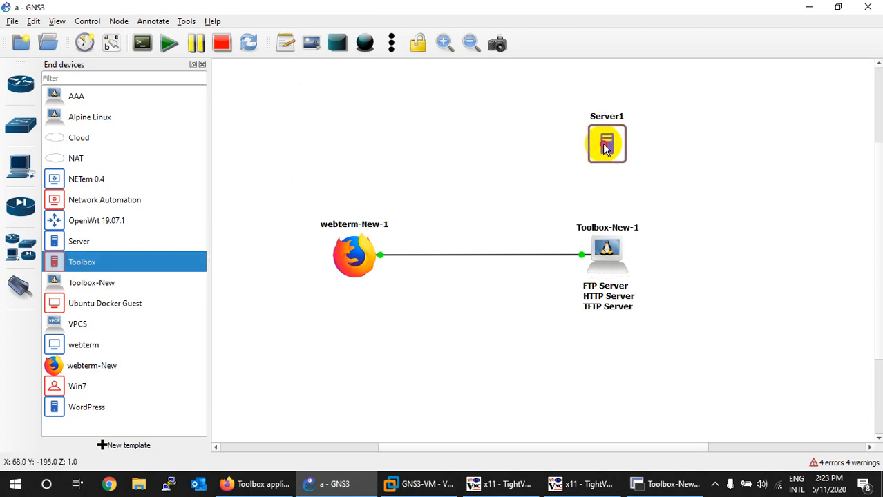
{"action": "left_click", "coordinate": [606, 181]}
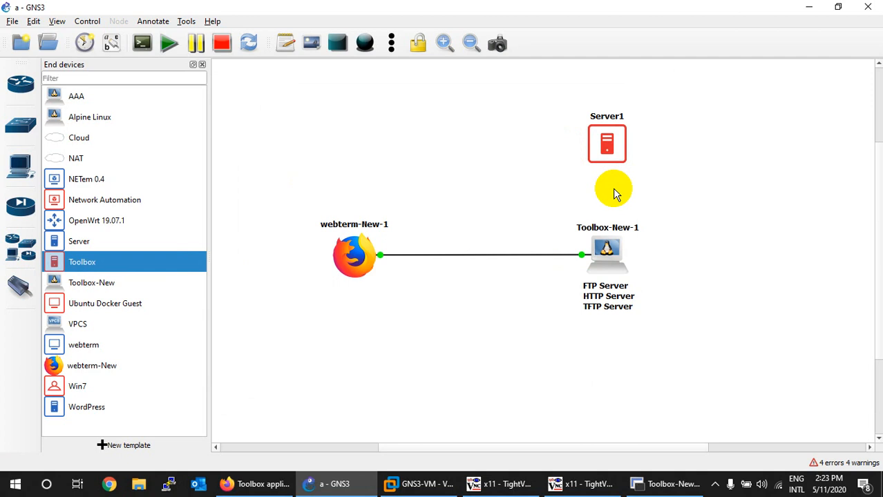
{"action": "left_click", "coordinate": [609, 158]}
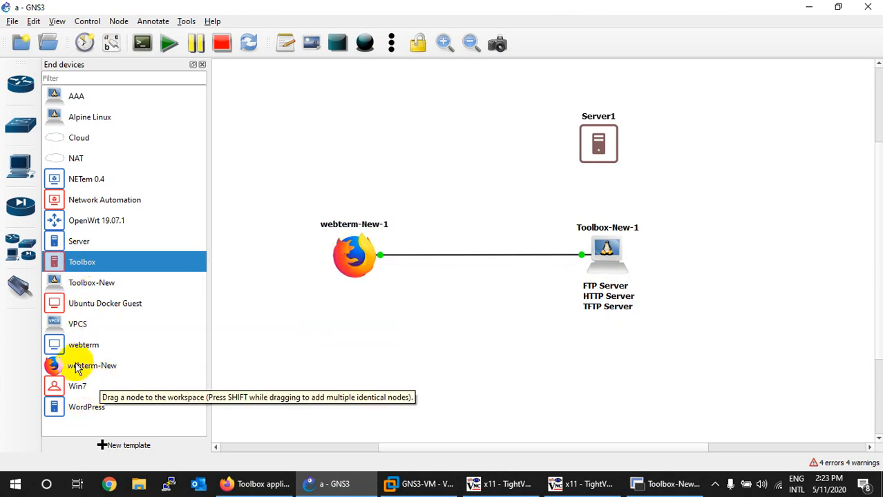
{"action": "left_click_drag", "start_coordinate": [77, 349], "coordinate": [366, 141]}
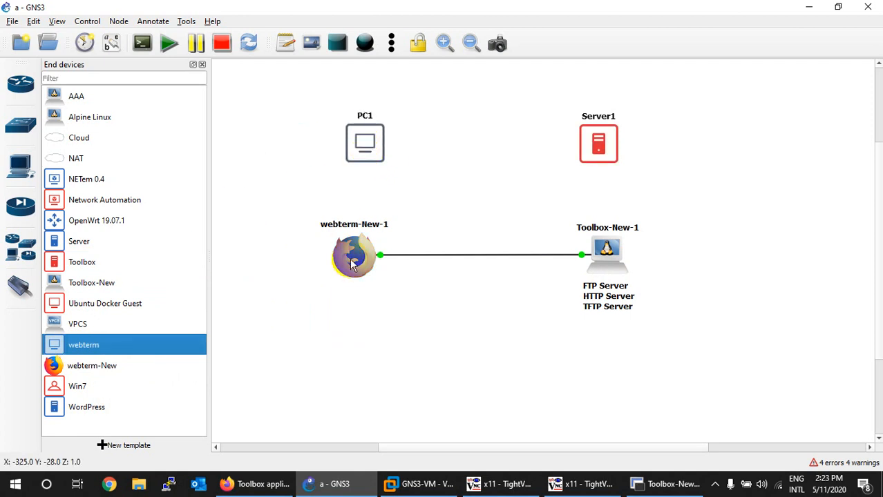
- Examine the symbol choices, template name and default name format in the webterm-New template configuration, leaving without saving
{"action": "right_click", "coordinate": [86, 365]}
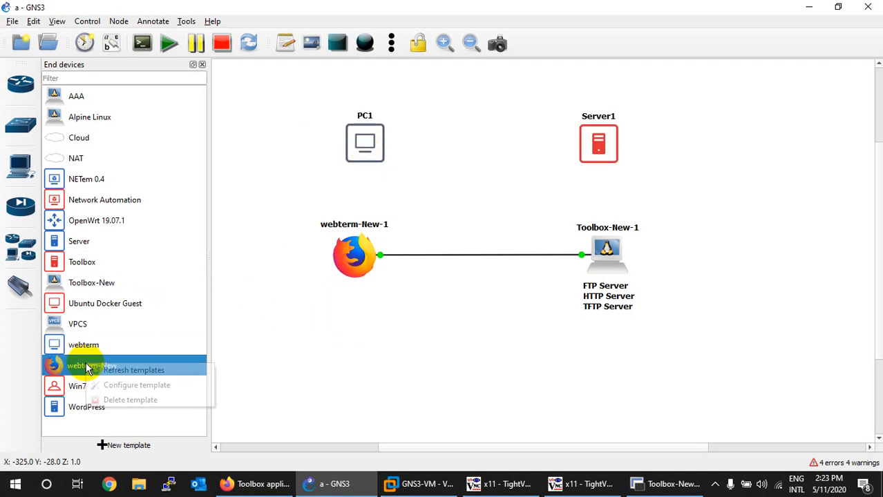
{"action": "left_click", "coordinate": [119, 386]}
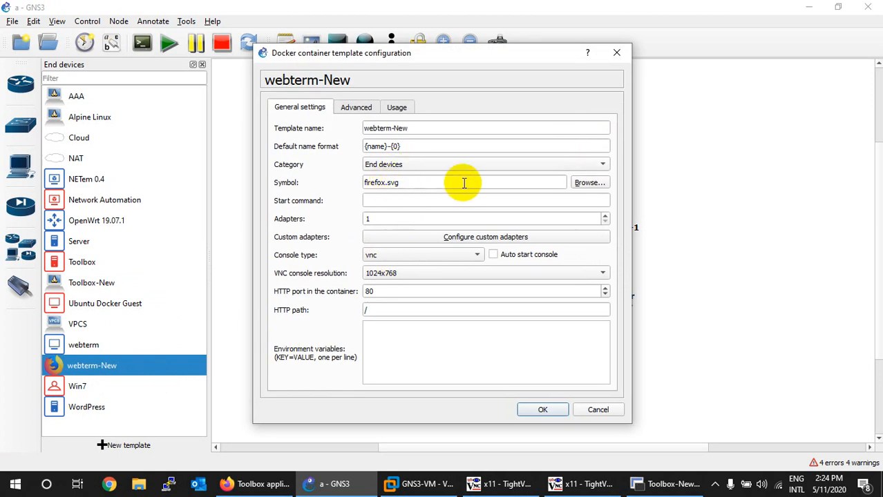
{"action": "left_click", "coordinate": [589, 182]}
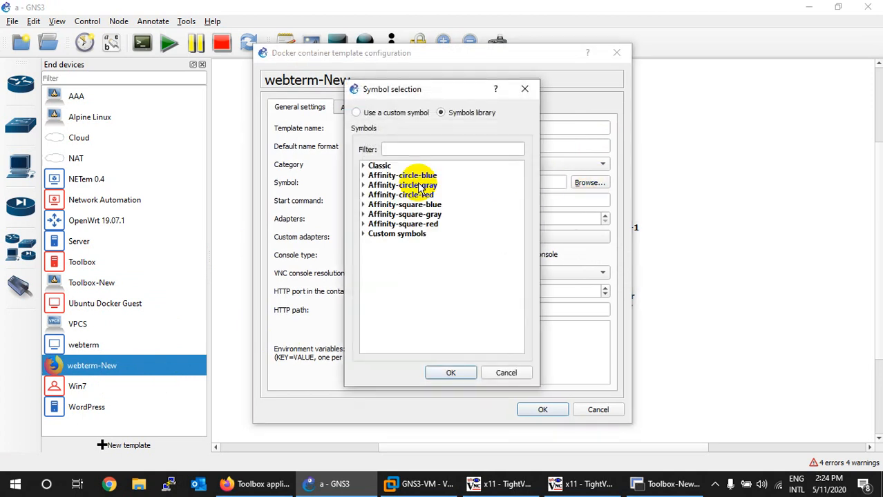
{"action": "left_click", "coordinate": [504, 374]}
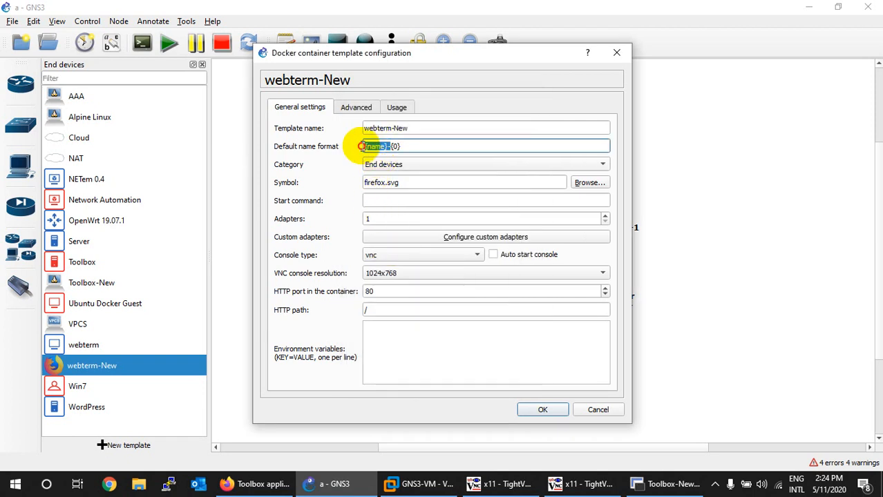
{"action": "left_click_drag", "start_coordinate": [418, 127], "coordinate": [360, 128]}
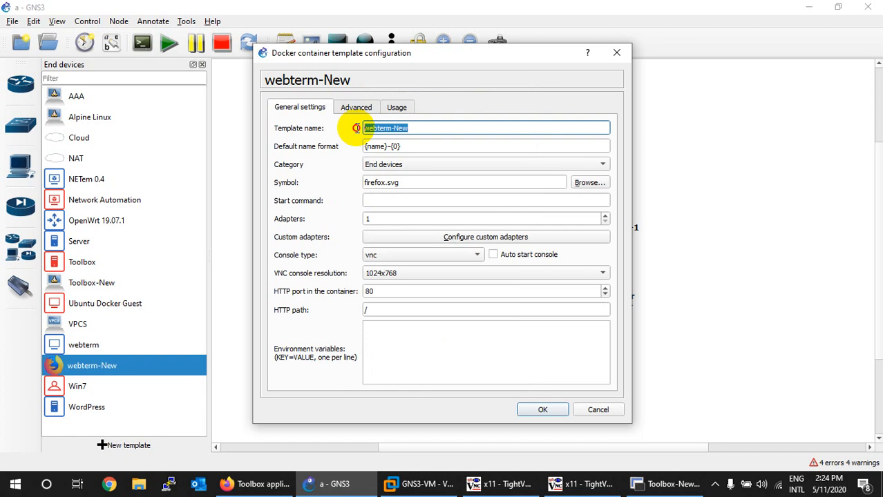
{"action": "left_click_drag", "start_coordinate": [387, 147], "coordinate": [365, 147]}
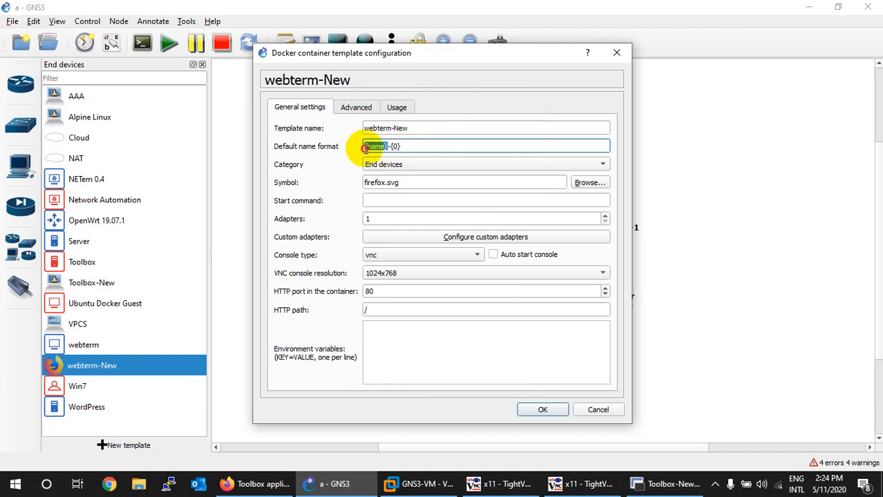
{"action": "left_click", "coordinate": [596, 409]}
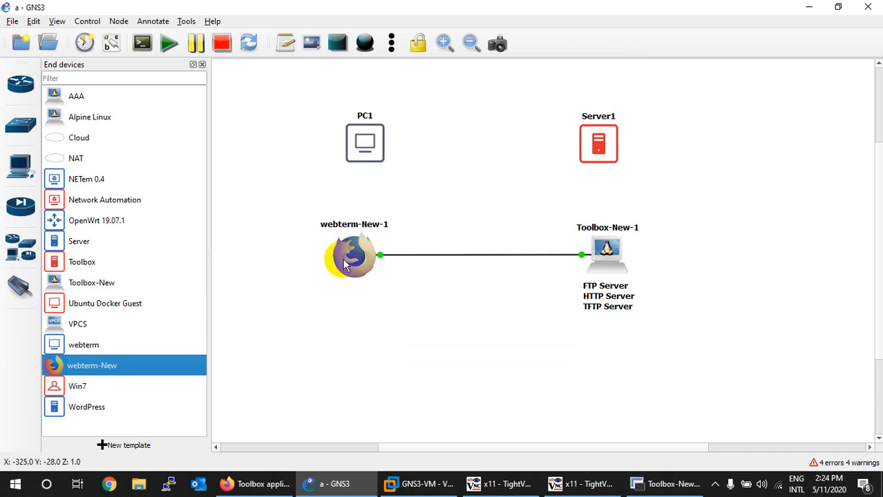
- Delete webterm-New-1 and Toolbox-New-1 together with their link and the services note
{"action": "mouse_move", "coordinate": [365, 158]}
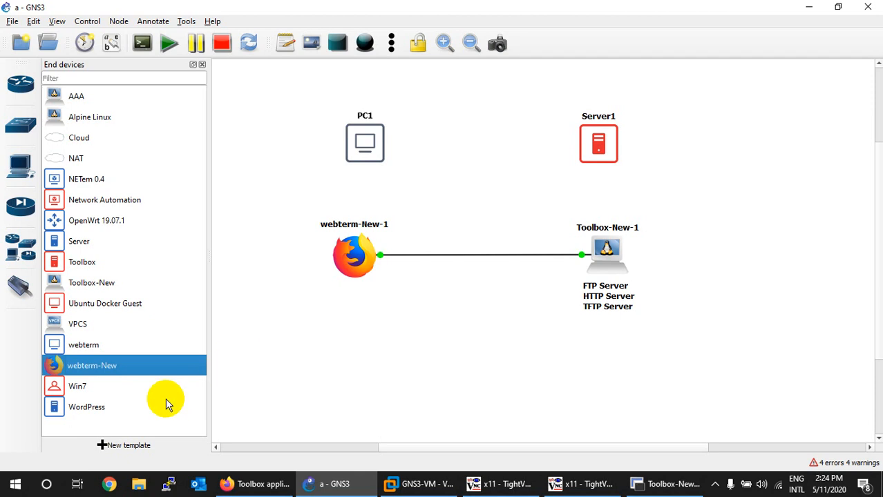
{"action": "left_click_drag", "start_coordinate": [703, 207], "coordinate": [262, 347]}
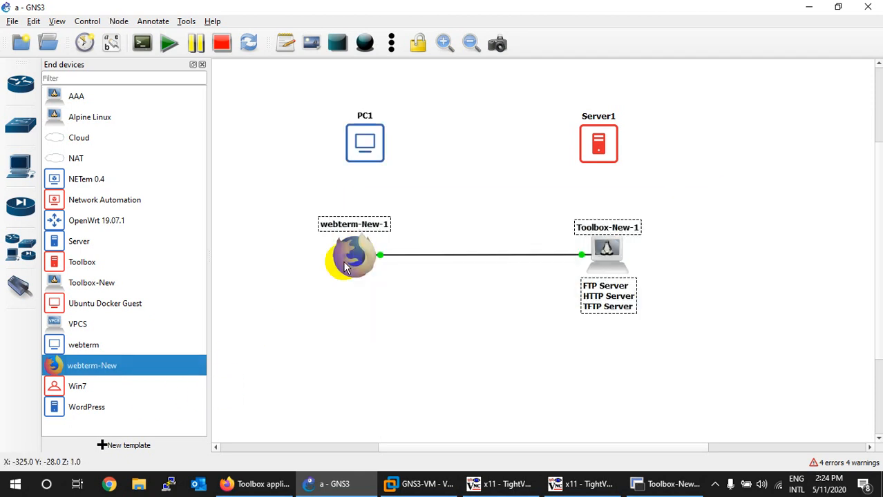
{"action": "right_click", "coordinate": [355, 265]}
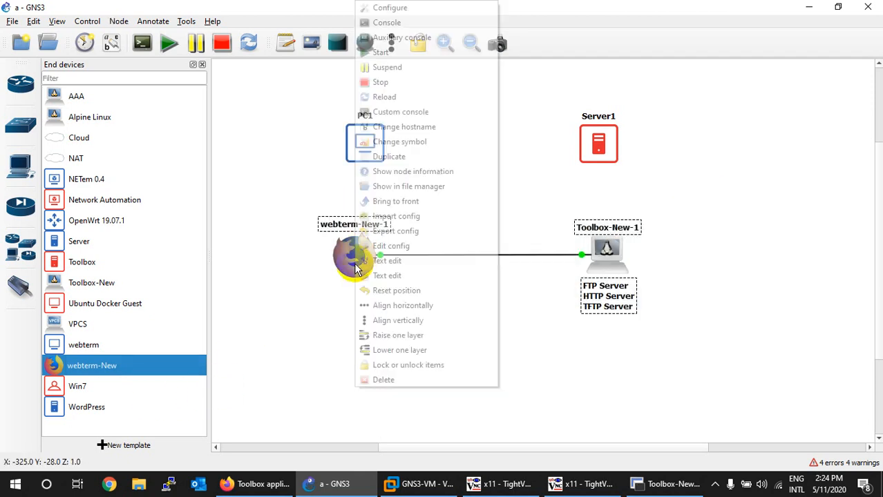
{"action": "left_click", "coordinate": [376, 378]}
{"action": "left_click", "coordinate": [480, 250]}
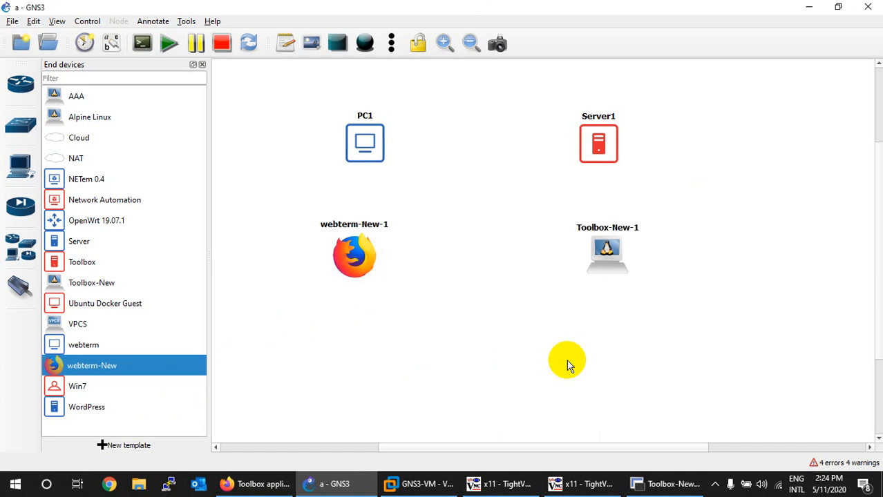
- Remove the leftover Toolbox-New-1 node from the topology and dismiss the resulting dialog
{"action": "right_click", "coordinate": [604, 250]}
{"action": "left_click", "coordinate": [625, 305]}
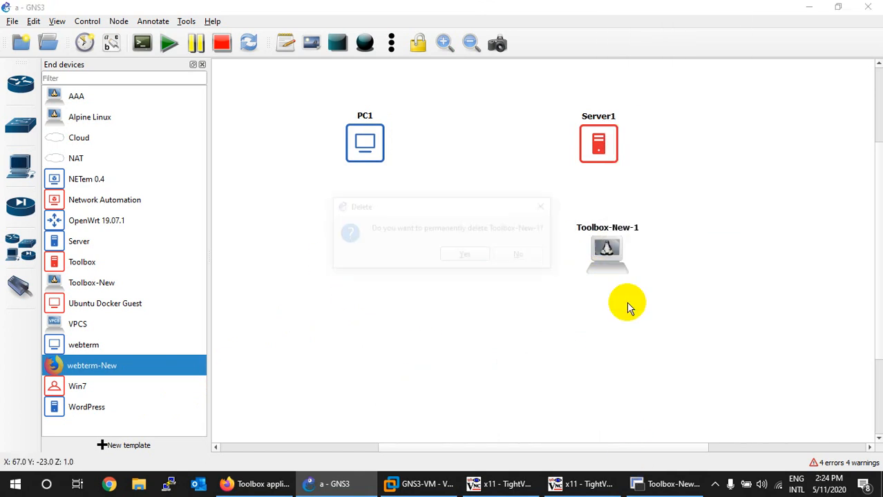
{"action": "left_click", "coordinate": [467, 257]}
{"action": "left_click_drag", "start_coordinate": [599, 252], "coordinate": [520, 276]}
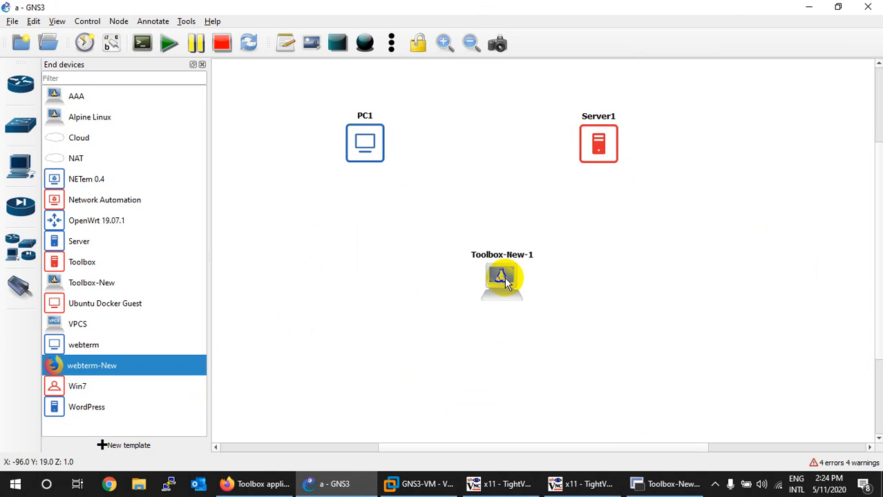
{"action": "right_click", "coordinate": [506, 280]}
{"action": "left_click", "coordinate": [516, 302]}
{"action": "left_click", "coordinate": [533, 257]}
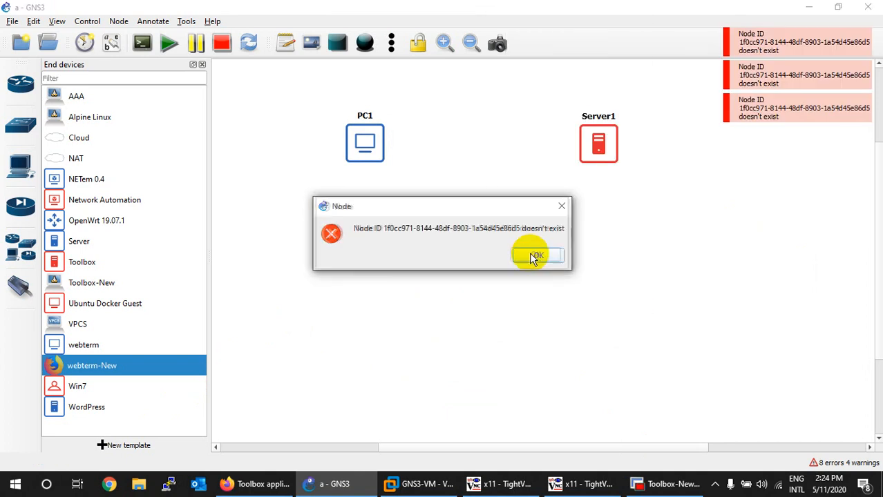
{"action": "left_click", "coordinate": [540, 253]}
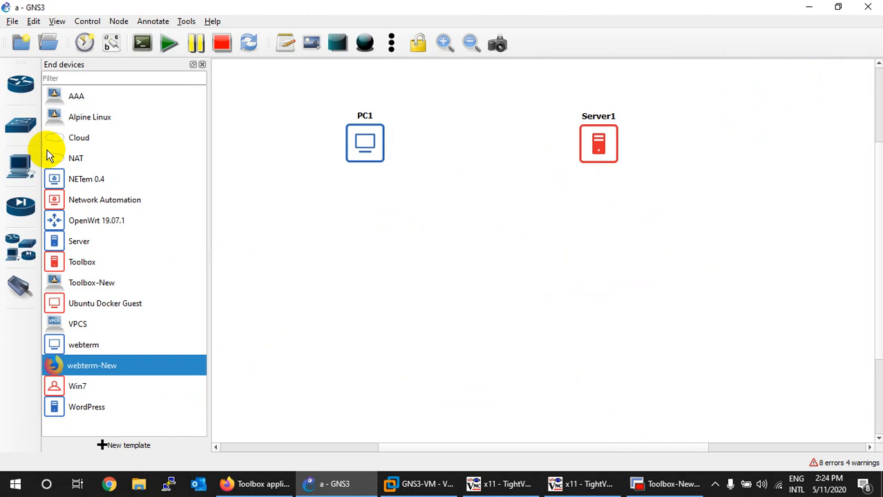
- Add a NAT node beneath Server1 and an Ethernet switch in the middle of the topology
{"action": "left_click_drag", "start_coordinate": [56, 161], "coordinate": [368, 233]}
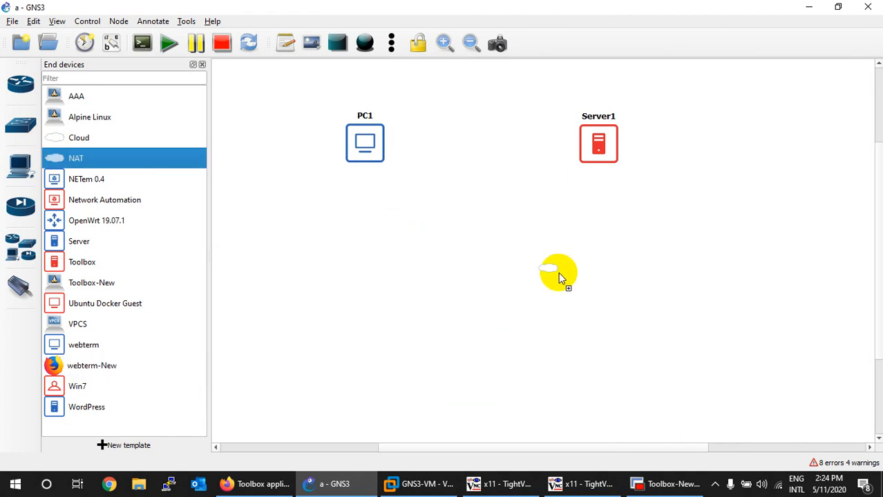
{"action": "left_click_drag", "start_coordinate": [558, 272], "coordinate": [558, 272]}
{"action": "left_click", "coordinate": [418, 260]}
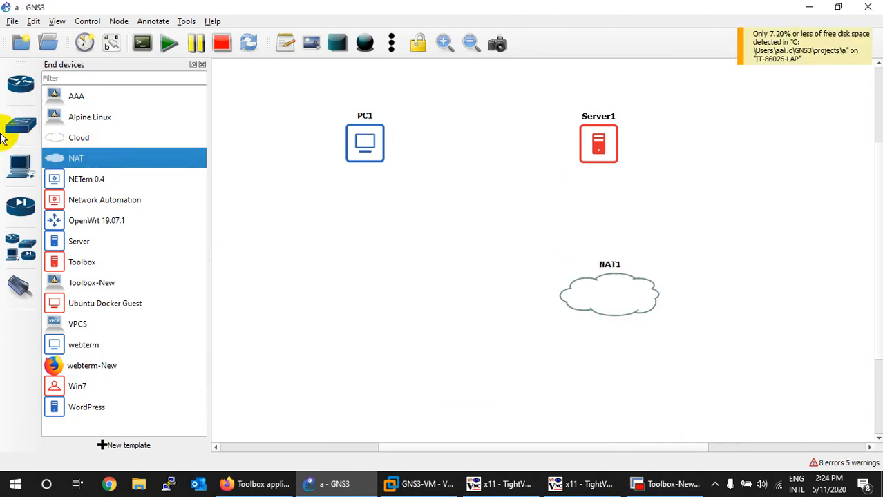
{"action": "left_click", "coordinate": [17, 124]}
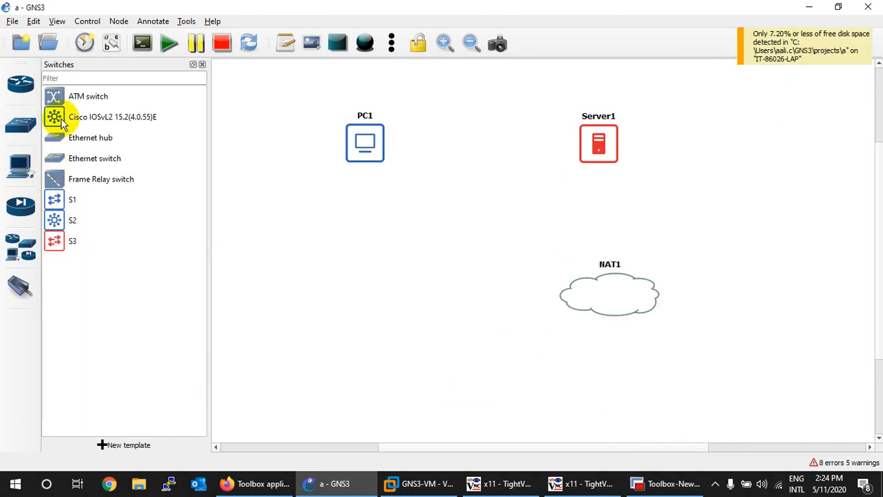
{"action": "left_click_drag", "start_coordinate": [57, 160], "coordinate": [446, 250]}
{"action": "left_click", "coordinate": [418, 259]}
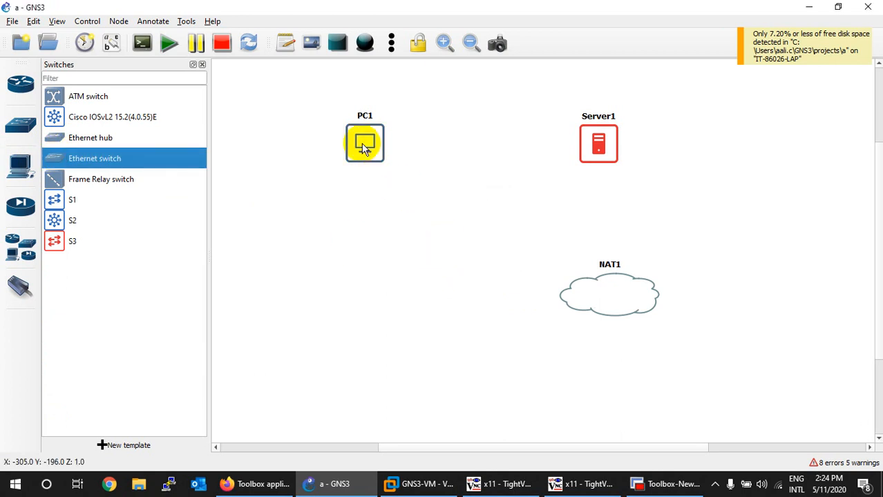
- Arrange Server1 and PC1 to the left of Switch1, with Server1 above PC1
{"action": "left_click_drag", "start_coordinate": [365, 143], "coordinate": [297, 187]}
{"action": "left_click_drag", "start_coordinate": [598, 143], "coordinate": [408, 153]}
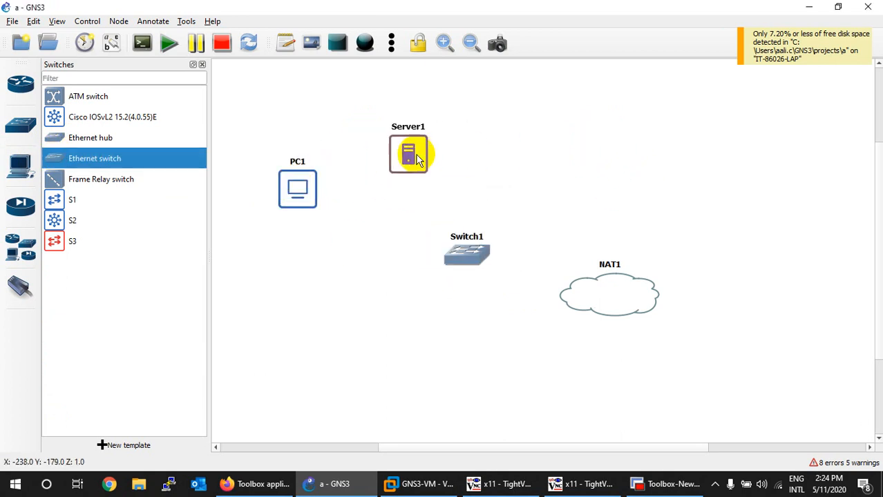
{"action": "left_click_drag", "start_coordinate": [297, 189], "coordinate": [314, 319]}
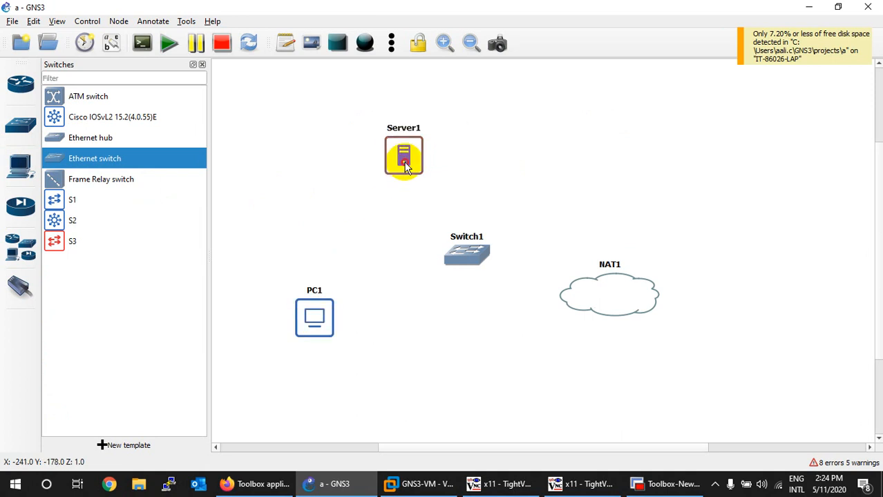
{"action": "left_click_drag", "start_coordinate": [406, 156], "coordinate": [316, 192]}
{"action": "left_click_drag", "start_coordinate": [314, 318], "coordinate": [326, 318]}
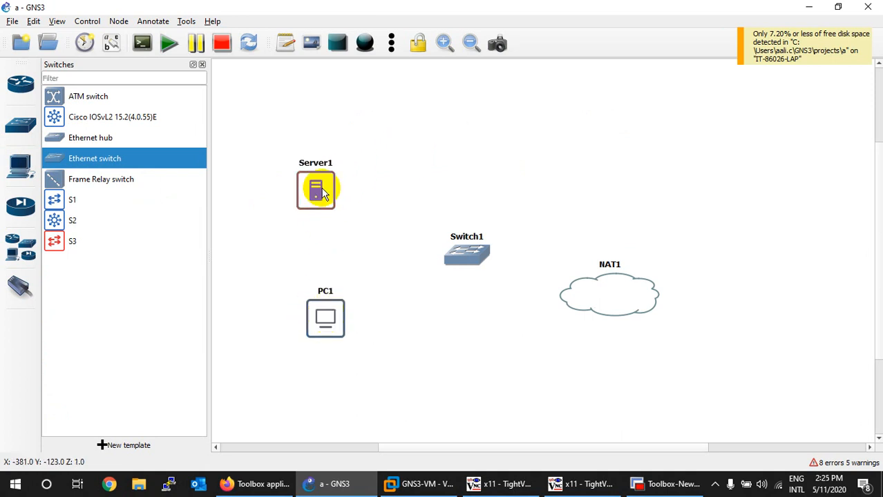
{"action": "left_click_drag", "start_coordinate": [316, 189], "coordinate": [328, 190]}
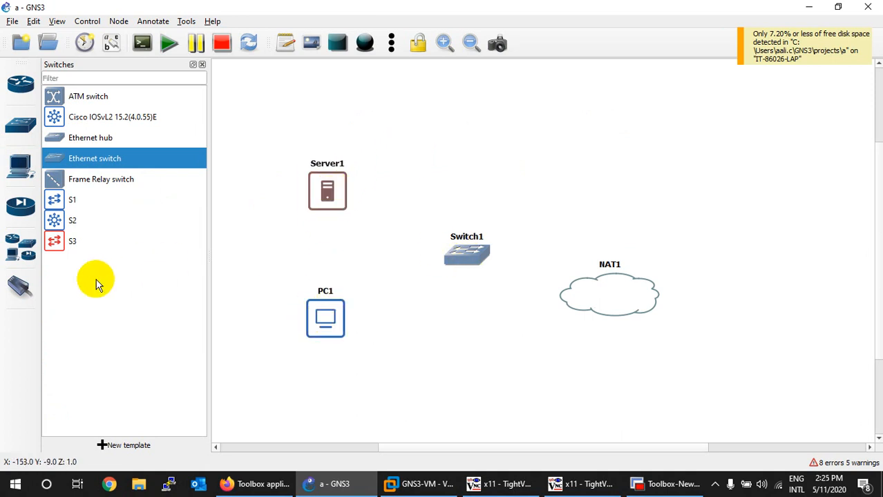
- Link Switch1's Ethernet0 port to PC1's network interface
{"action": "left_click", "coordinate": [21, 294]}
{"action": "left_click", "coordinate": [456, 255]}
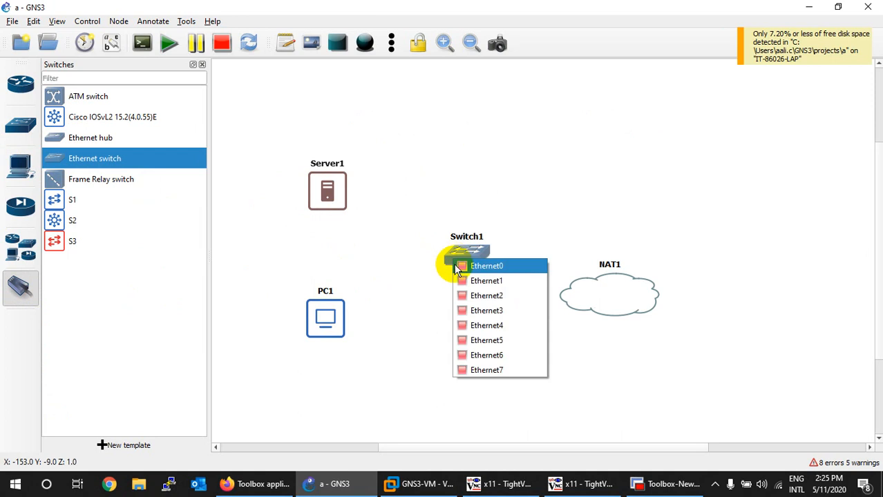
{"action": "left_click", "coordinate": [462, 263]}
{"action": "left_click", "coordinate": [334, 322]}
{"action": "left_click", "coordinate": [338, 330]}
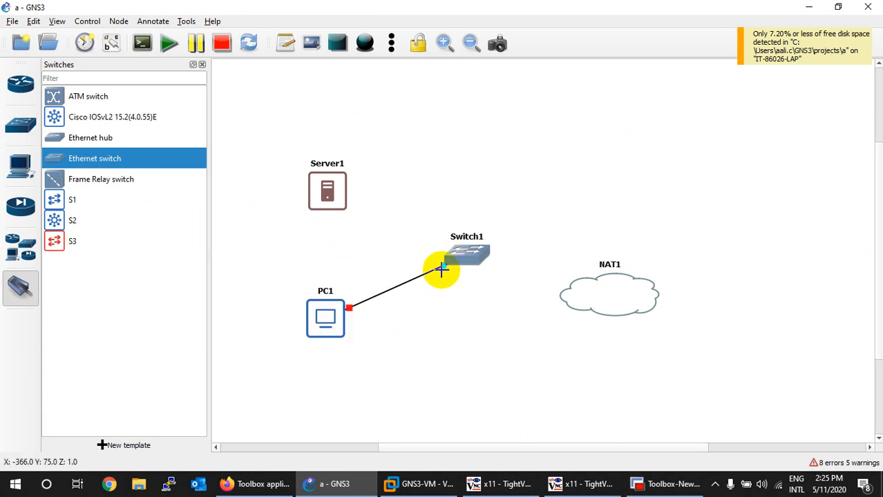
- Link Switch1's Ethernet1 port to Server1's eth0 interface
{"action": "left_click", "coordinate": [465, 258]}
{"action": "left_click", "coordinate": [497, 282]}
{"action": "left_click", "coordinate": [327, 192]}
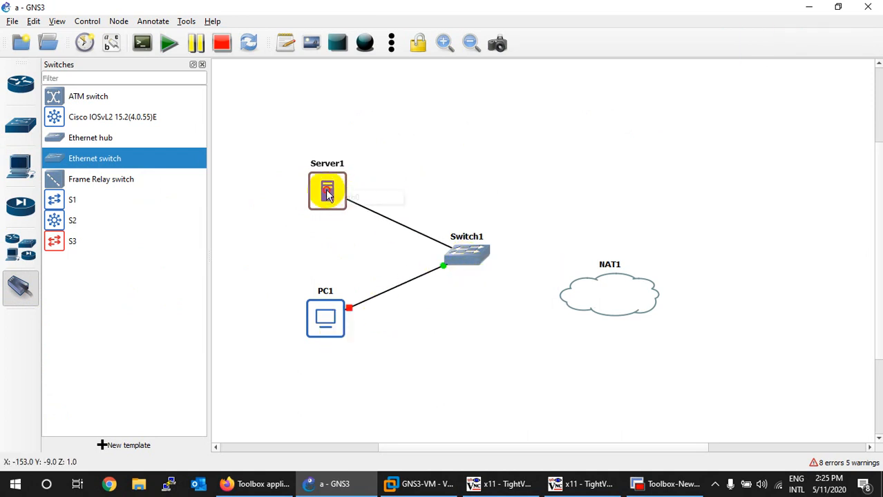
{"action": "left_click", "coordinate": [343, 198]}
- Link NAT1's nat0 port to Switch1's Ethernet2 port
{"action": "left_click", "coordinate": [598, 288]}
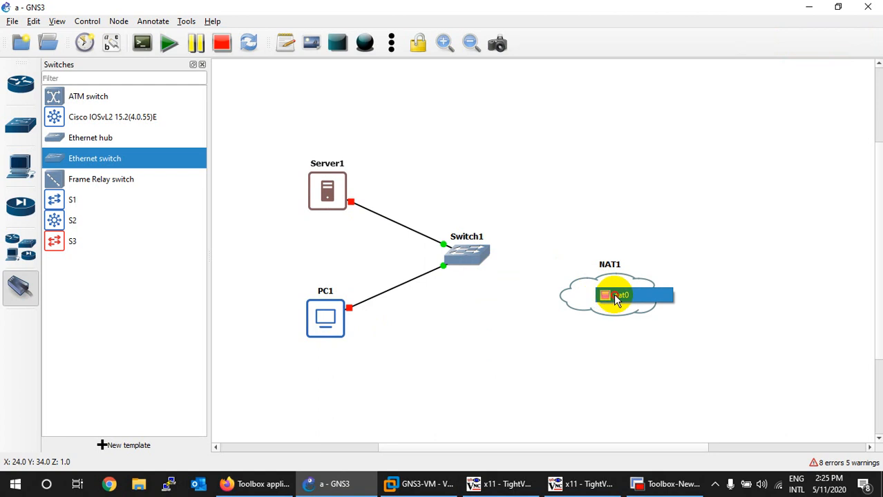
{"action": "left_click", "coordinate": [610, 296]}
{"action": "left_click", "coordinate": [478, 260]}
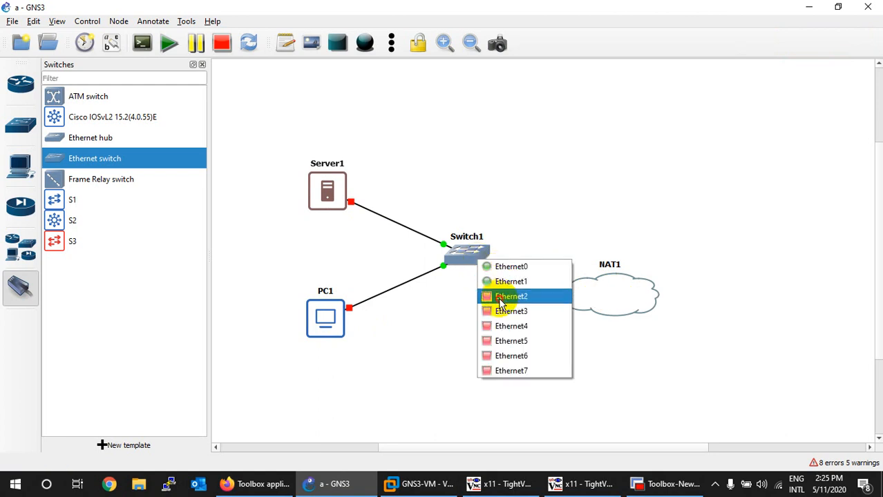
{"action": "left_click", "coordinate": [501, 299]}
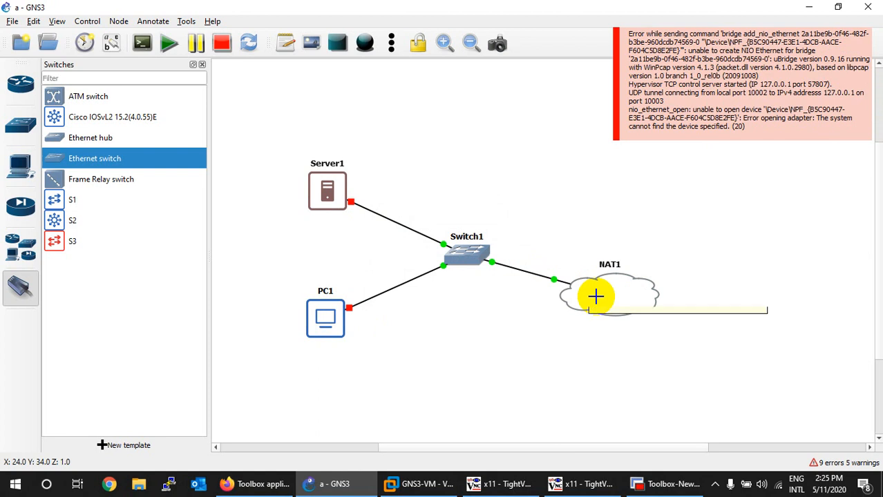
- Enable DHCP on eth0 in Server1's interfaces config by uncommenting its auto and iface lines, and save it
{"action": "right_click", "coordinate": [329, 194]}
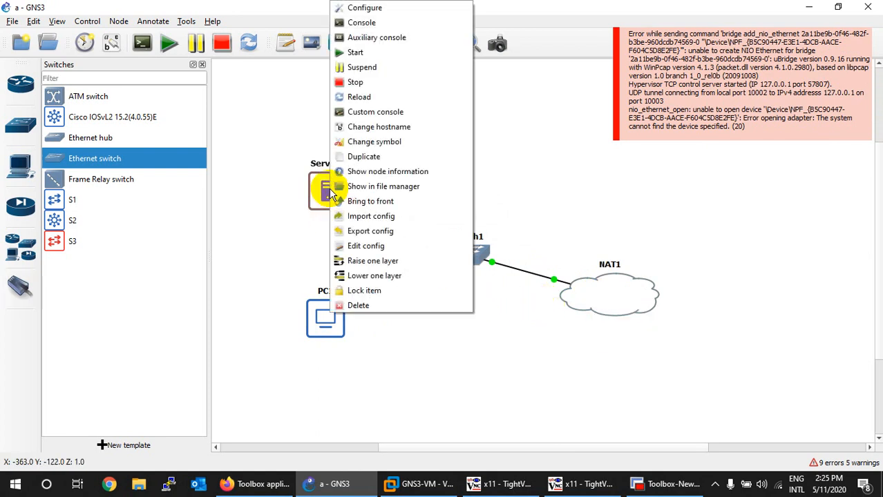
{"action": "left_click", "coordinate": [364, 247]}
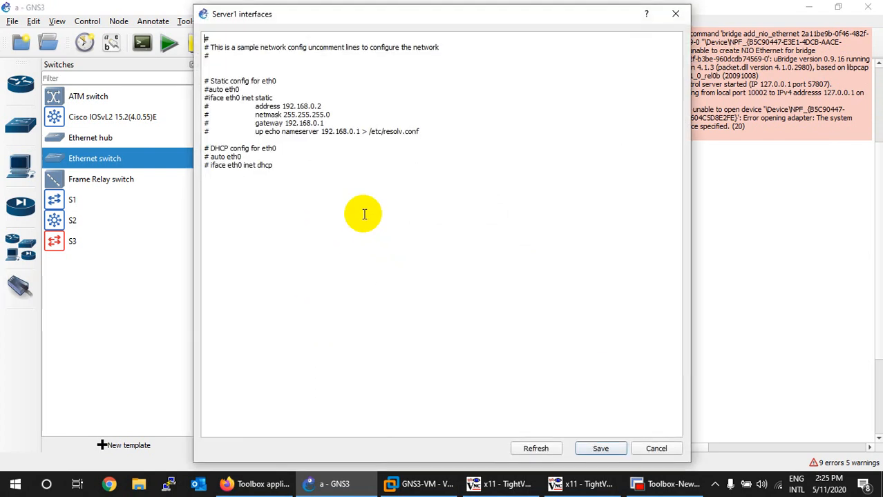
{"action": "left_click", "coordinate": [209, 157]}
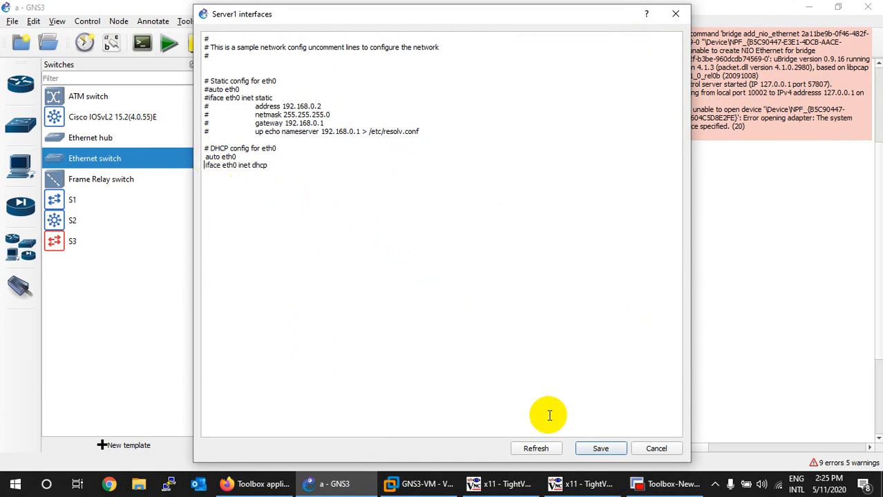
{"action": "left_click", "coordinate": [596, 448]}
- Uncomment the DHCP auto and iface lines for eth0 in PC1's interfaces config and save it, leaving Server1's config unedited
{"action": "right_click", "coordinate": [344, 330]}
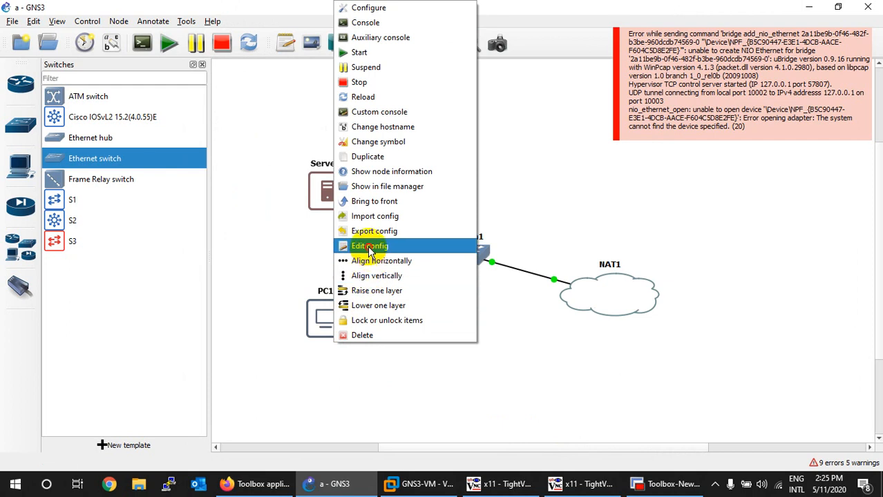
{"action": "left_click", "coordinate": [361, 247]}
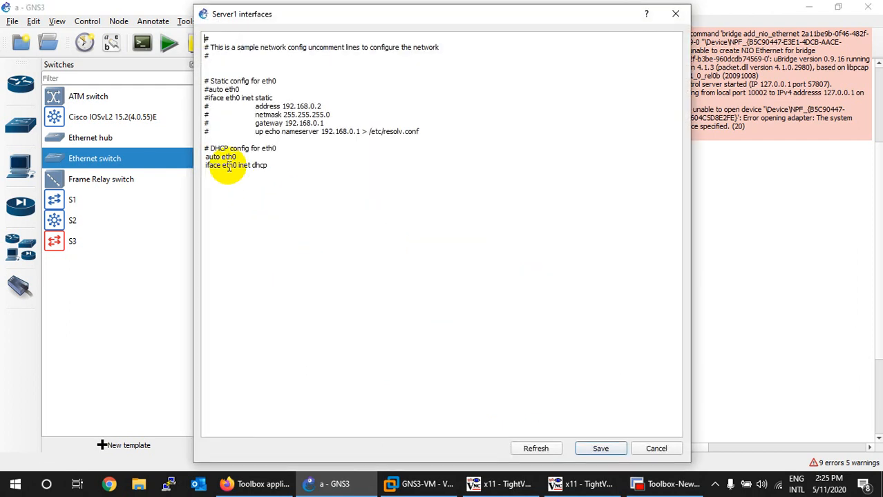
{"action": "left_click", "coordinate": [655, 448]}
{"action": "left_click", "coordinate": [211, 157]}
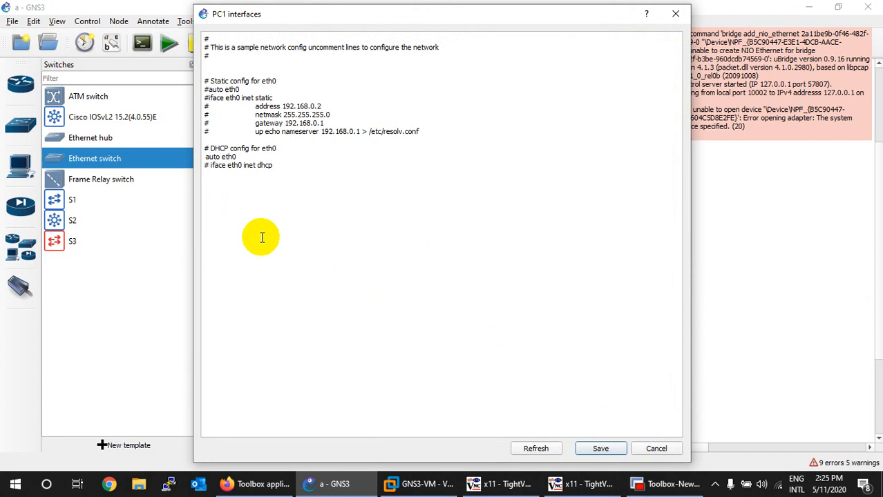
{"action": "left_click", "coordinate": [595, 448]}
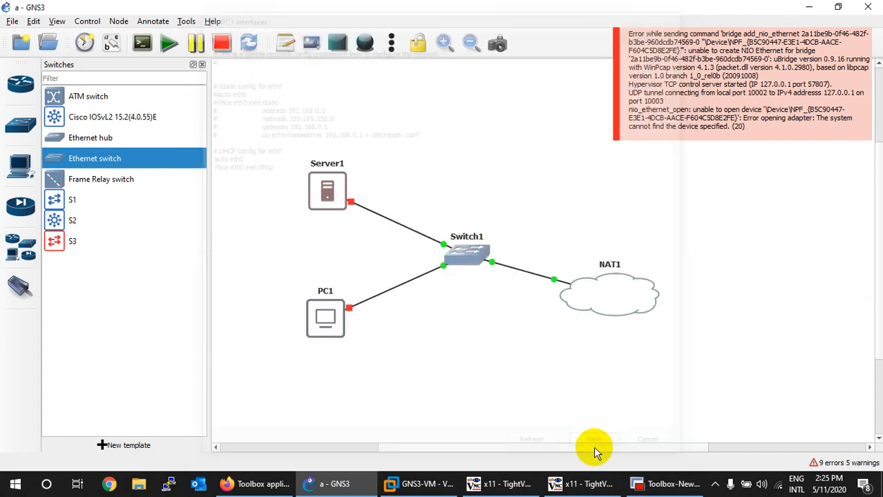
- Start Server1 and PC1 together, and move NAT1 up to about the same level as Switch1
{"action": "left_click_drag", "start_coordinate": [272, 152], "coordinate": [370, 351]}
{"action": "left_click", "coordinate": [168, 43]}
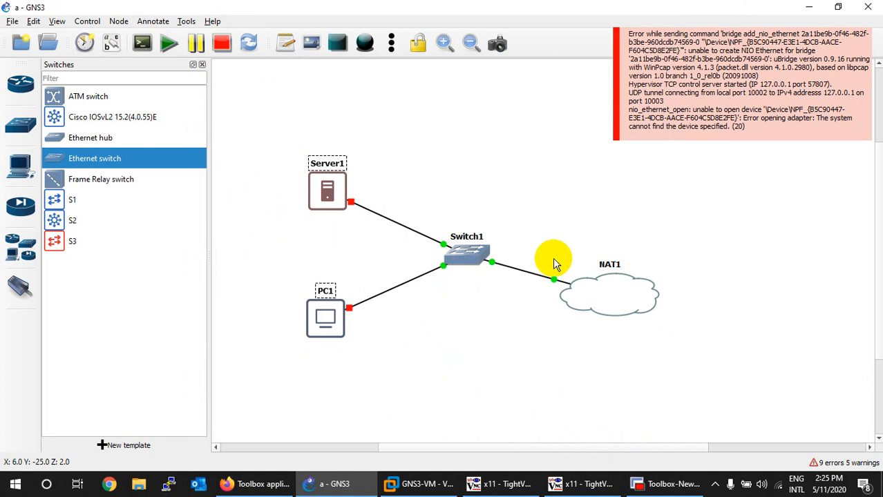
{"action": "left_click_drag", "start_coordinate": [607, 294], "coordinate": [632, 245]}
{"action": "left_click", "coordinate": [690, 79]}
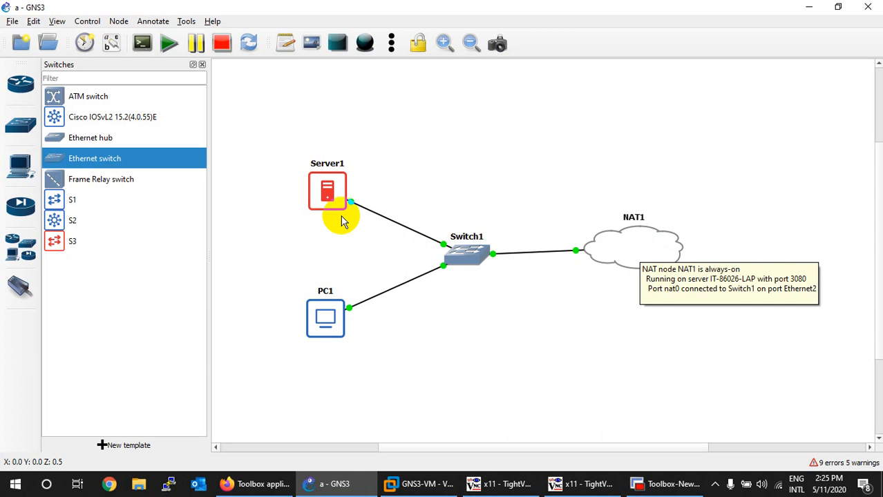
- Open PC1's graphical console and launch a terminal on its desktop
{"action": "left_click", "coordinate": [321, 319]}
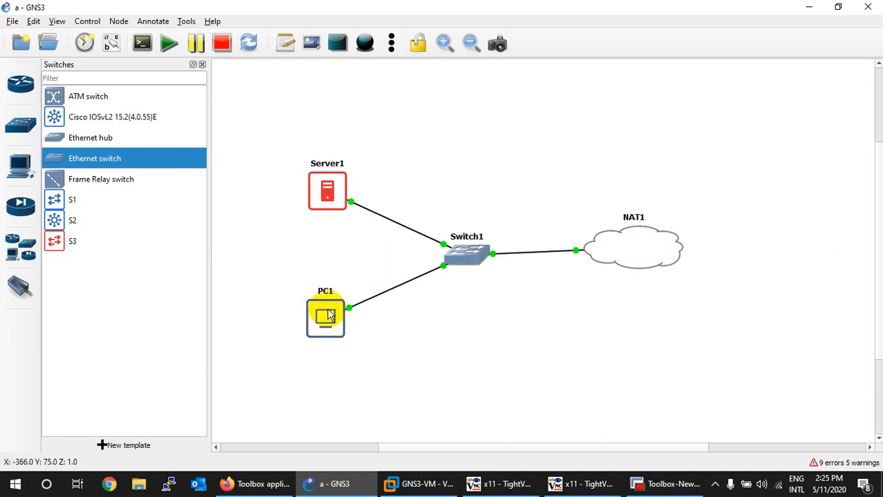
{"action": "double_click", "coordinate": [327, 315]}
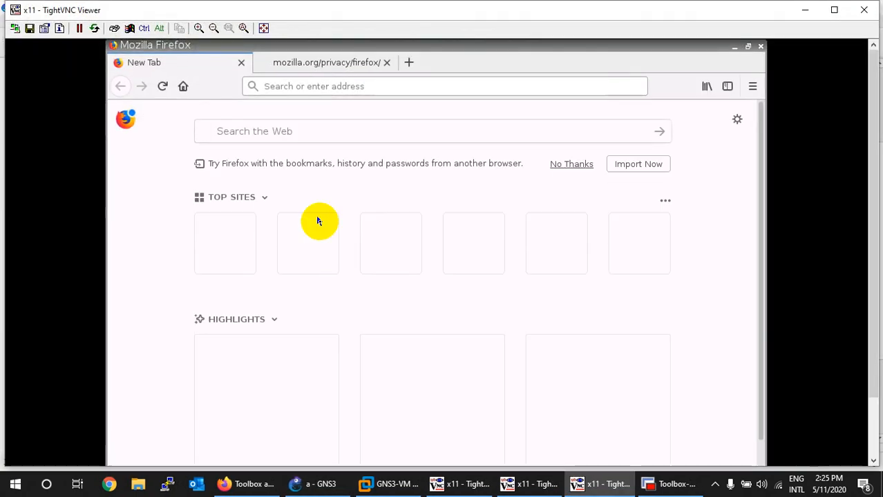
{"action": "left_click_drag", "start_coordinate": [873, 167], "coordinate": [871, 316]}
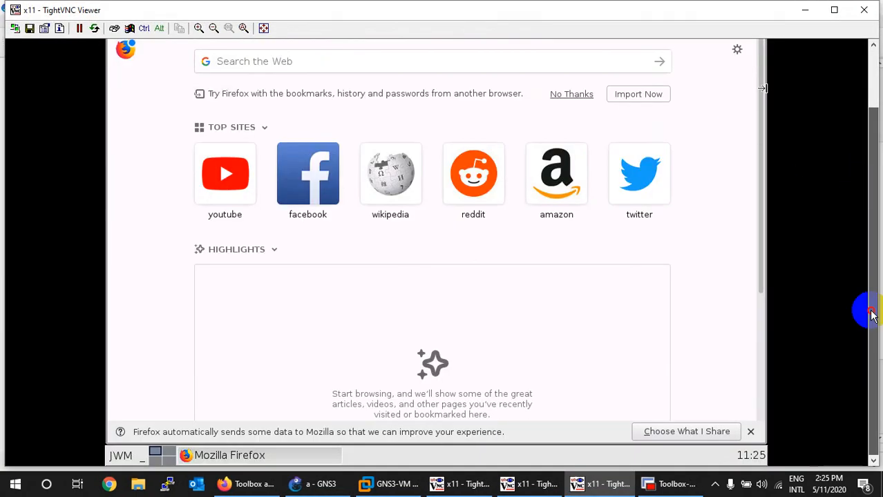
{"action": "left_click", "coordinate": [118, 456]}
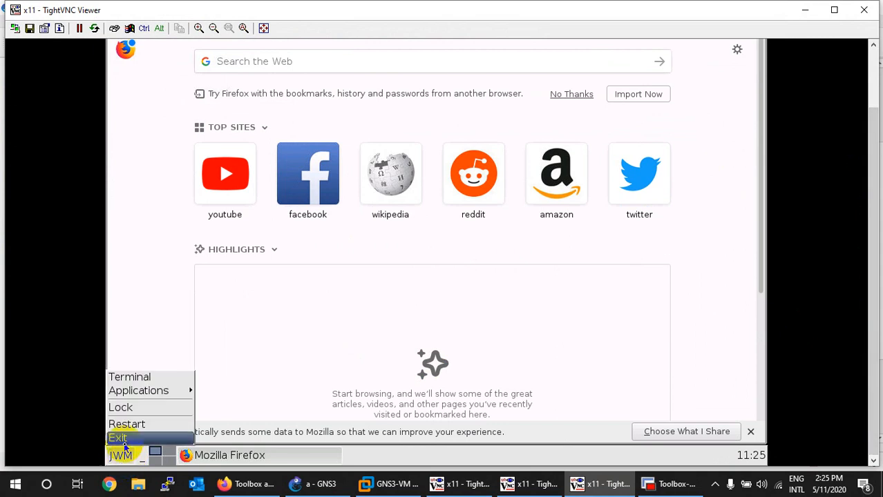
{"action": "left_click", "coordinate": [131, 378]}
{"action": "left_click_drag", "start_coordinate": [873, 355], "coordinate": [874, 265]}
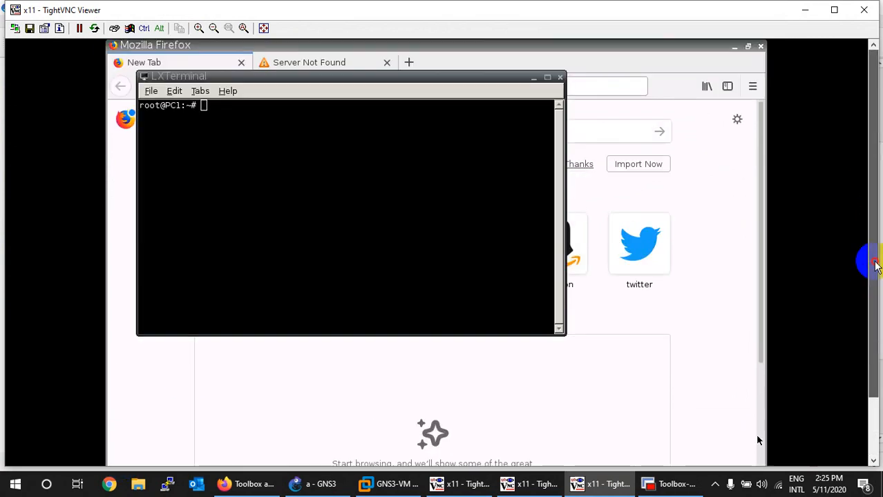
- Run ifconfig in PC1's terminal to check its network interface configuration
{"action": "left_click", "coordinate": [442, 236]}
{"action": "type", "text": "ifconfi"}
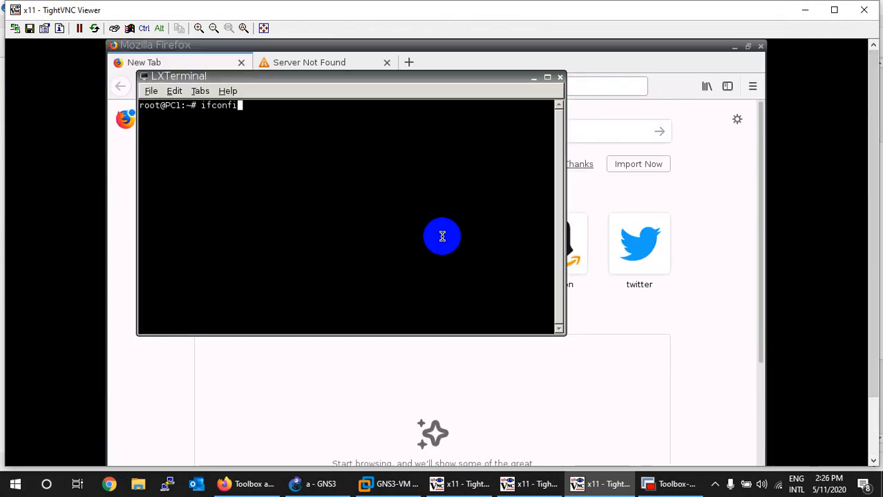
{"action": "type", "text": "g"}
{"action": "key", "text": "Return"}
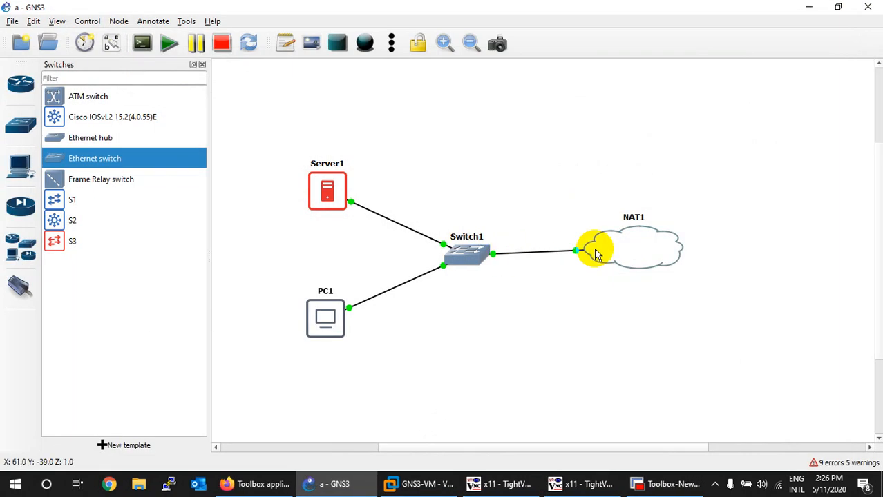
- Delete the link between Switch1 and NAT1, and reconnect NAT1's nat0 port to Switch1's Ethernet2 port
{"action": "right_click", "coordinate": [557, 255]}
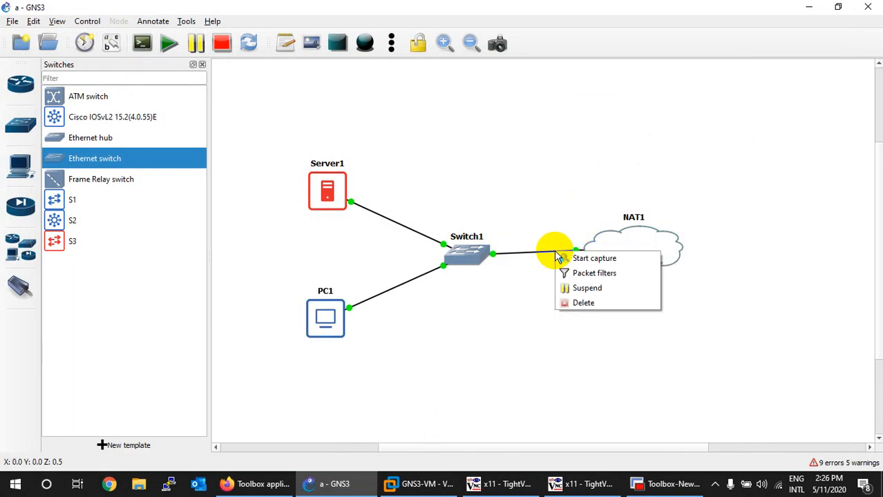
{"action": "left_click", "coordinate": [576, 302]}
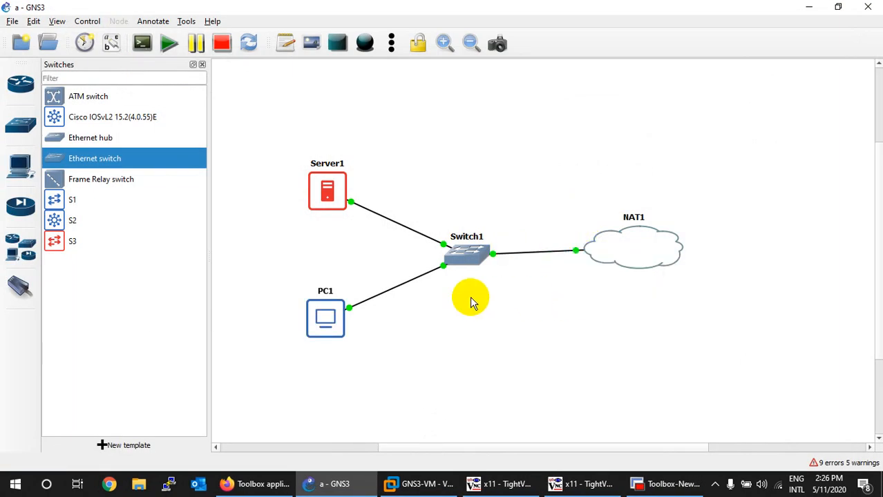
{"action": "left_click", "coordinate": [19, 284]}
{"action": "left_click", "coordinate": [634, 254]}
{"action": "left_click", "coordinate": [636, 258]}
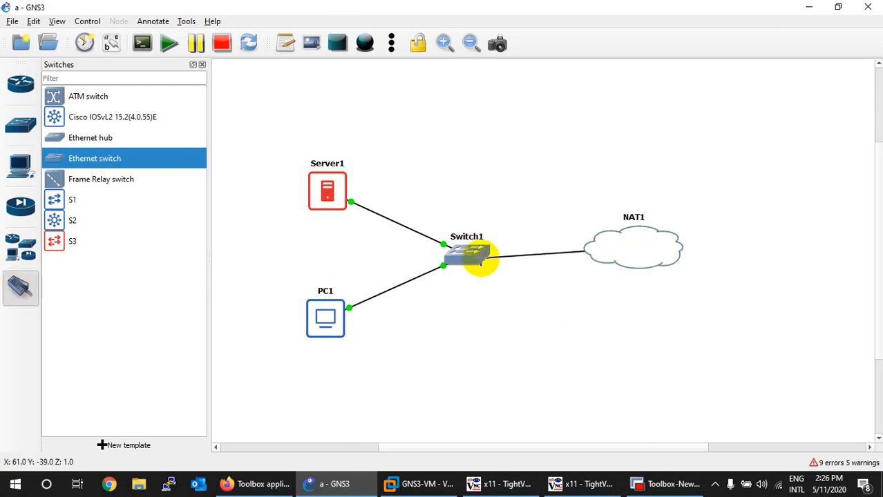
{"action": "left_click", "coordinate": [473, 257]}
{"action": "left_click", "coordinate": [487, 291]}
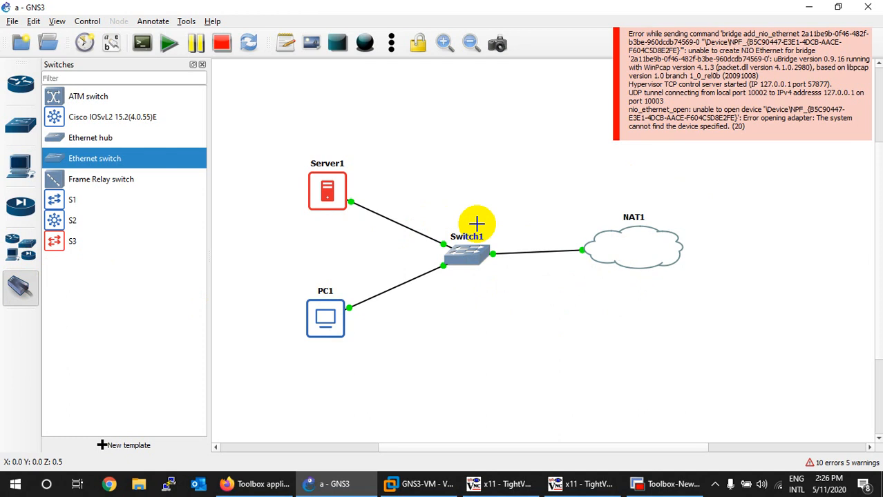
{"action": "key", "text": "Escape"}
- Check the connection details of NAT1 and Server1, and dismiss the error notification
{"action": "mouse_move", "coordinate": [619, 255]}
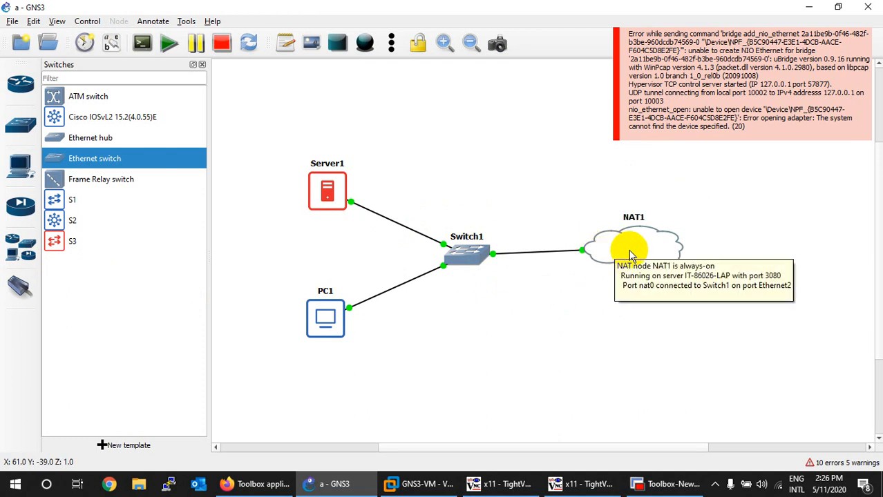
{"action": "mouse_move", "coordinate": [324, 199]}
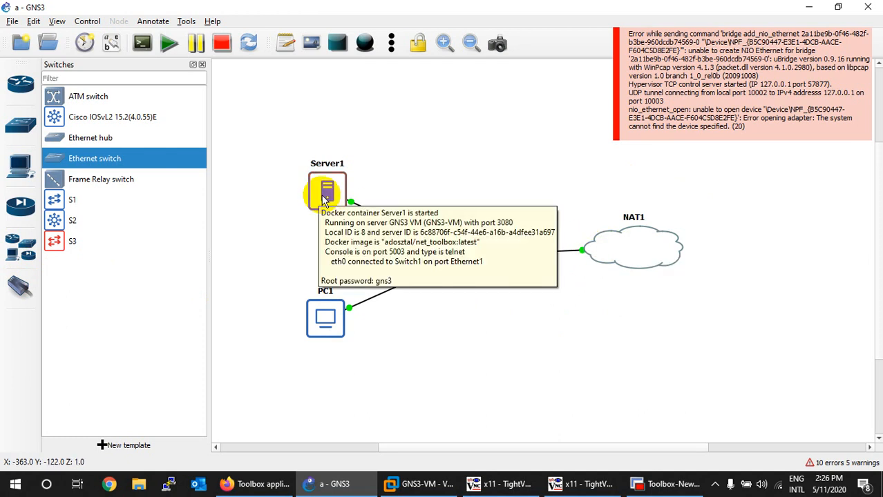
{"action": "left_click", "coordinate": [739, 60]}
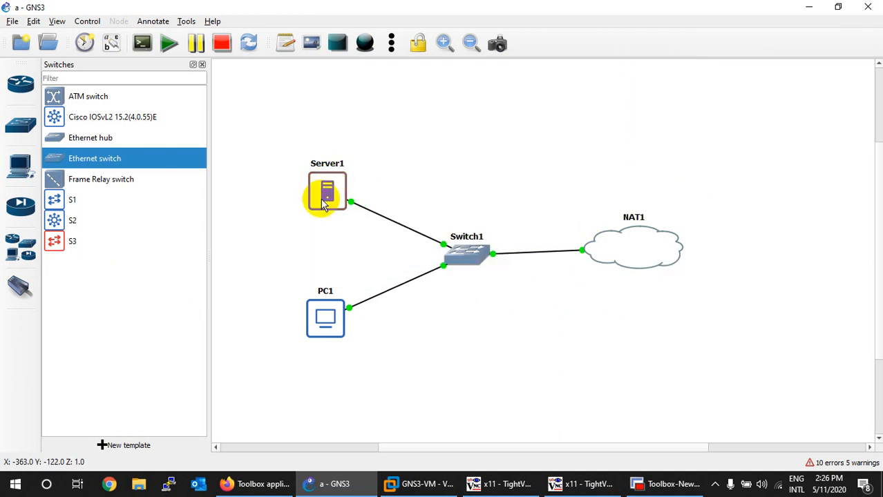